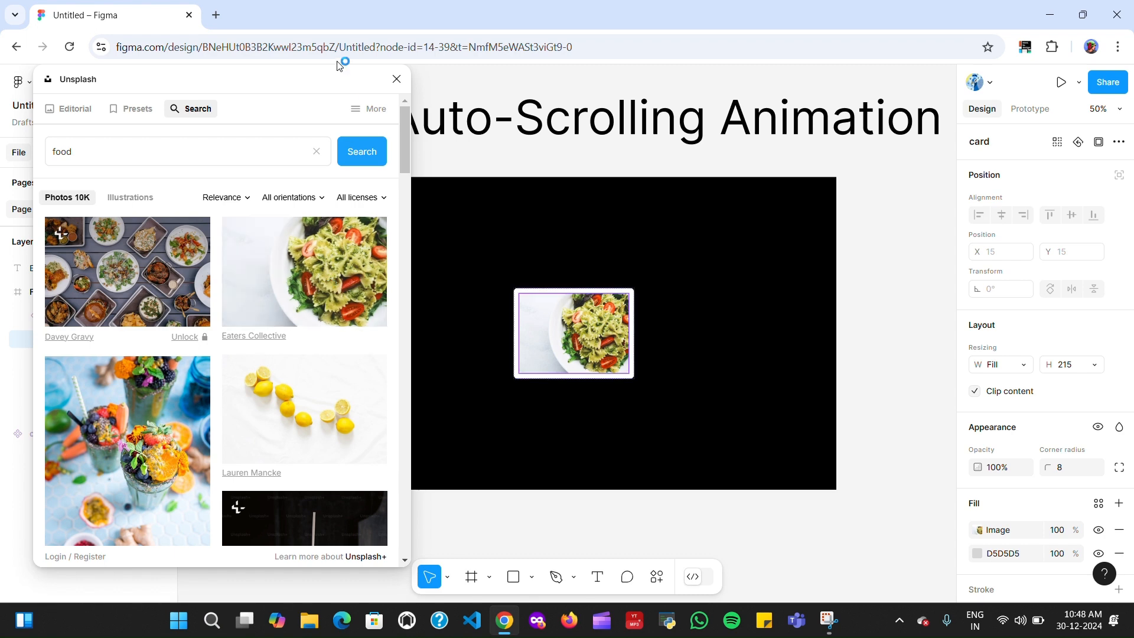
Step: Close the Unsplash plugin and duplicate the food card into a horizontal row of five across Frame 4
left_click(396, 79)
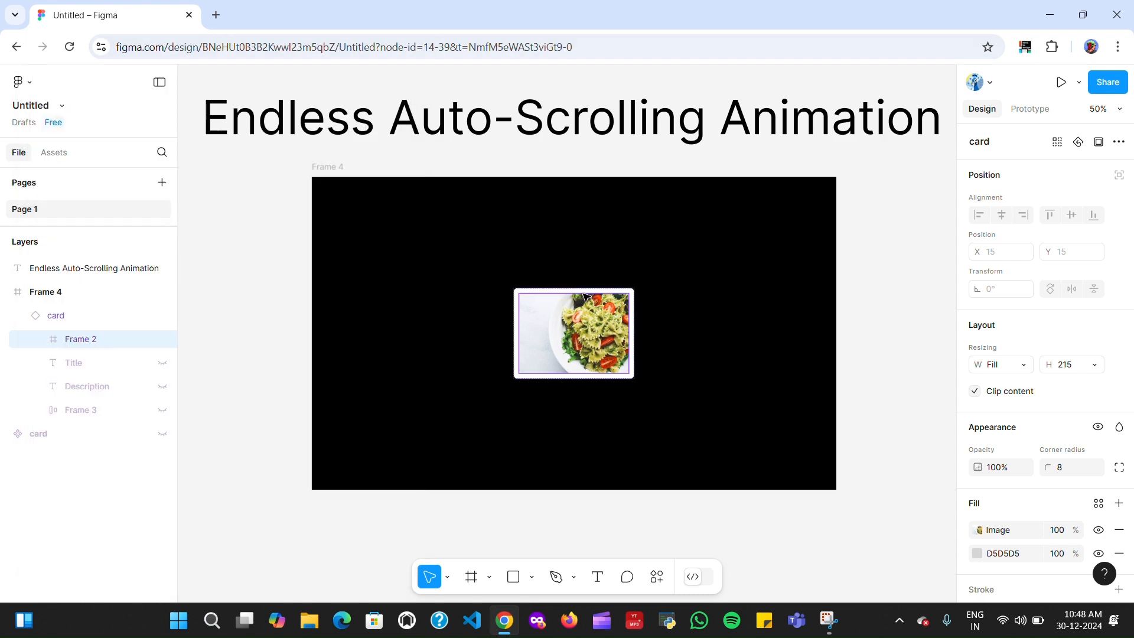
left_click(668, 367)
left_click_drag(561, 341, 512, 327)
left_click_drag(511, 326, 510, 327)
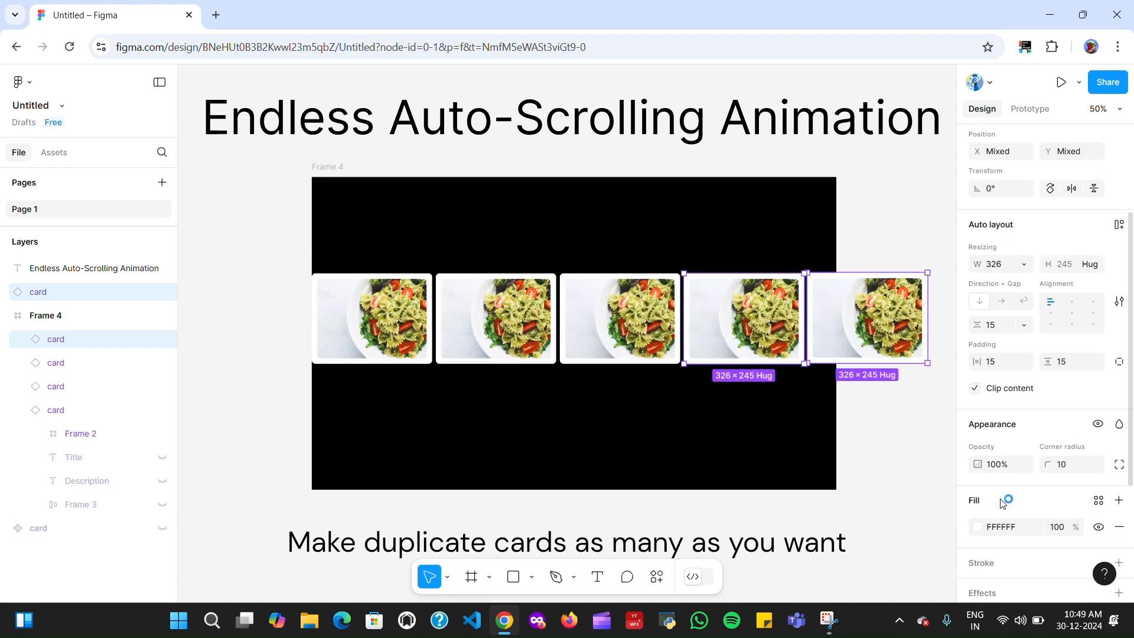
left_click(938, 477)
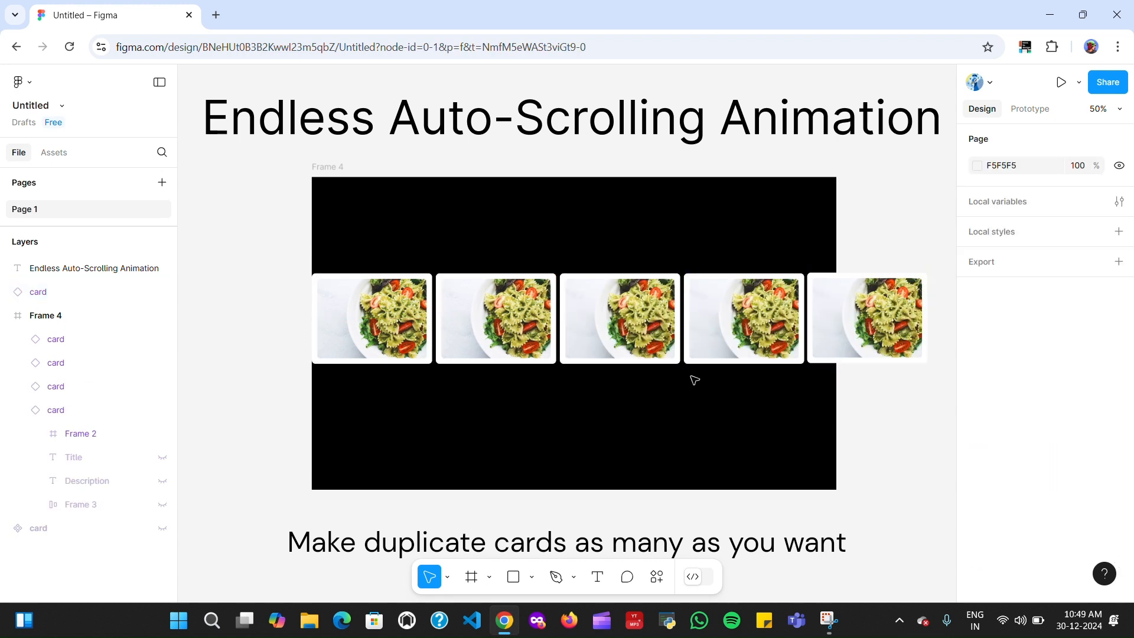
Step: Move all five cards out of Frame 4, placing the row directly below the black frame
left_click_drag(302, 254, 839, 395)
left_click_drag(620, 333, 615, 561)
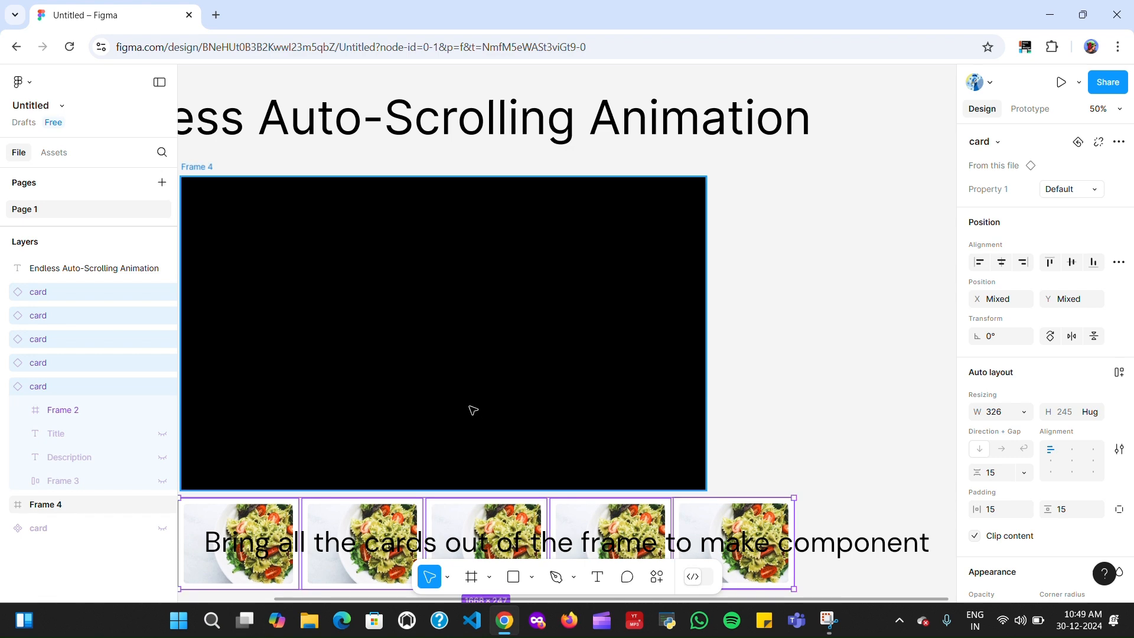
scroll(470, 409, "left", 5)
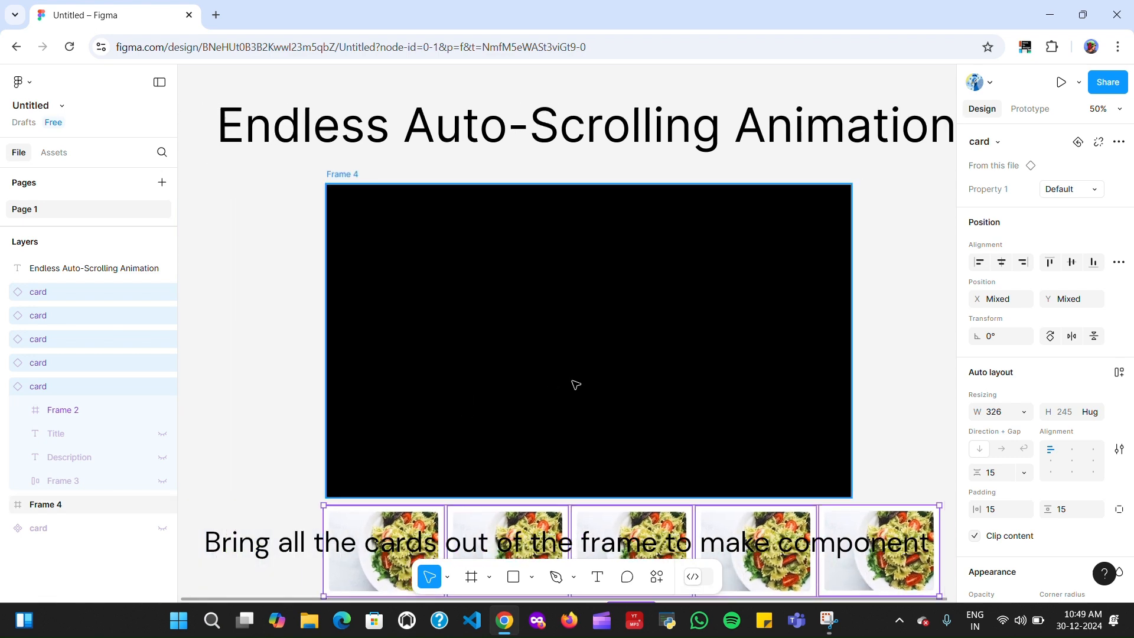
scroll(590, 385, "down", 10)
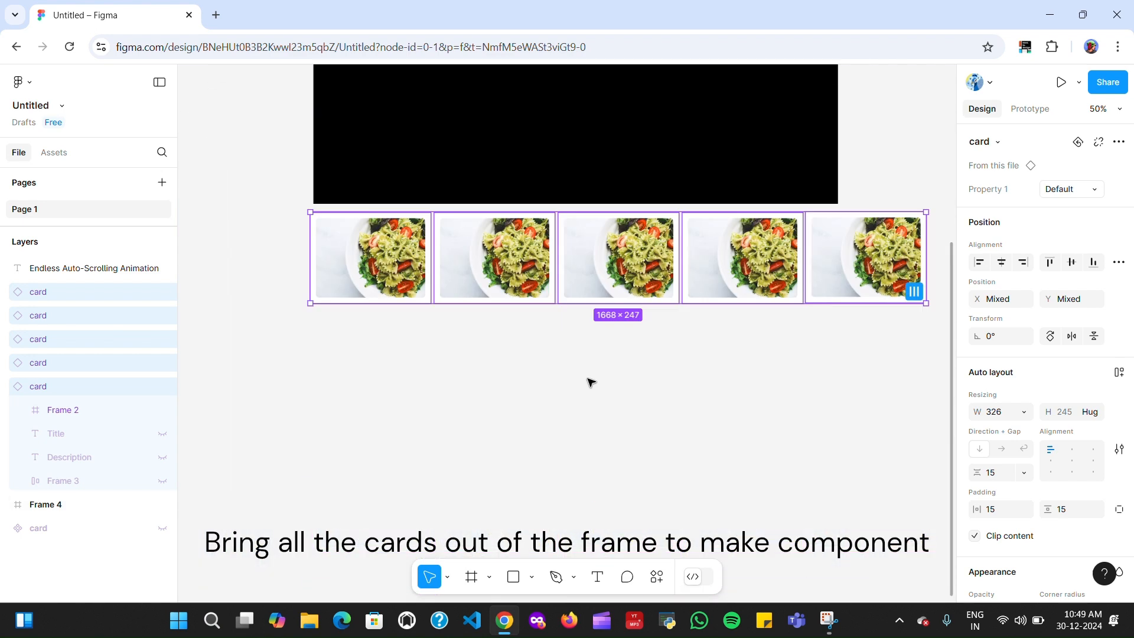
scroll(596, 371, "up", 5)
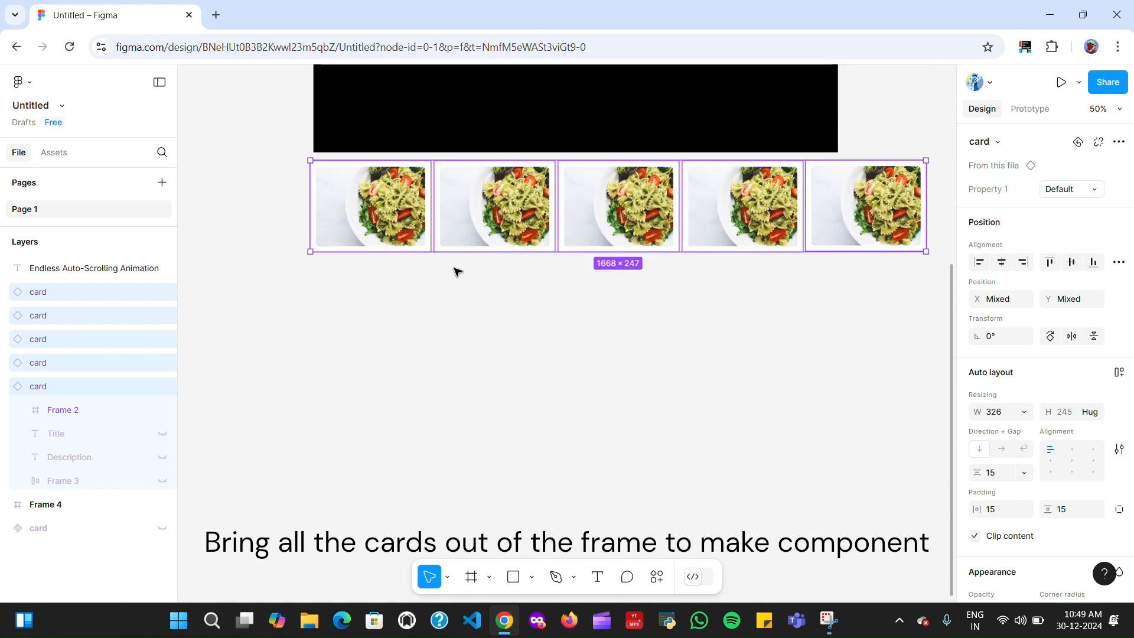
Step: Set the spacing between the last two cards in the row to 10
left_click(743, 227)
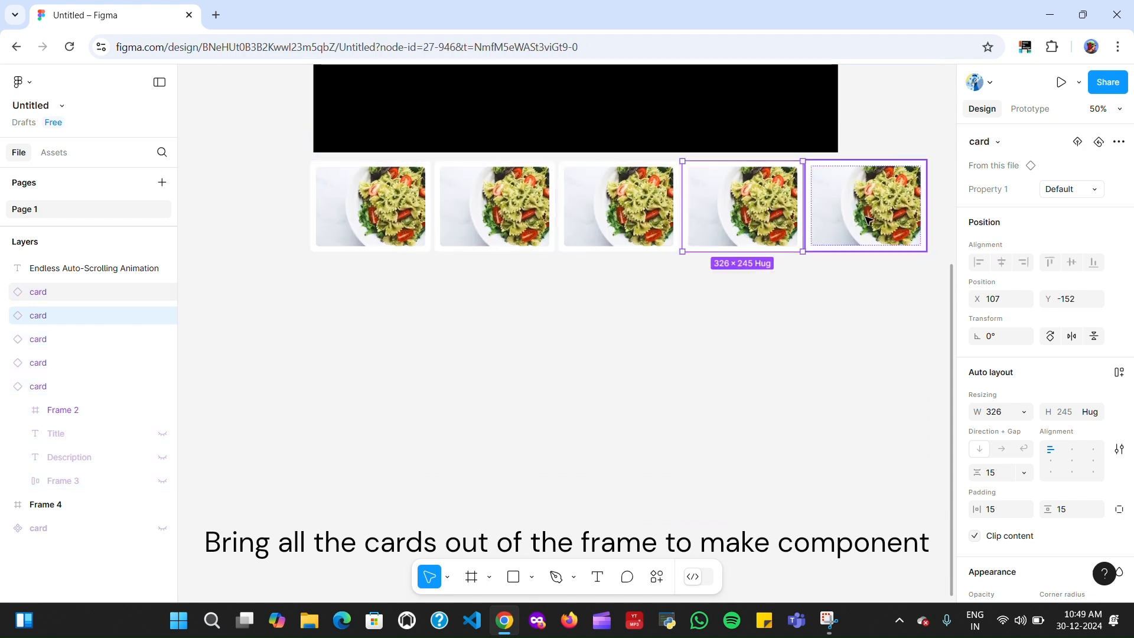
left_click(849, 220)
left_click(761, 197, "shift")
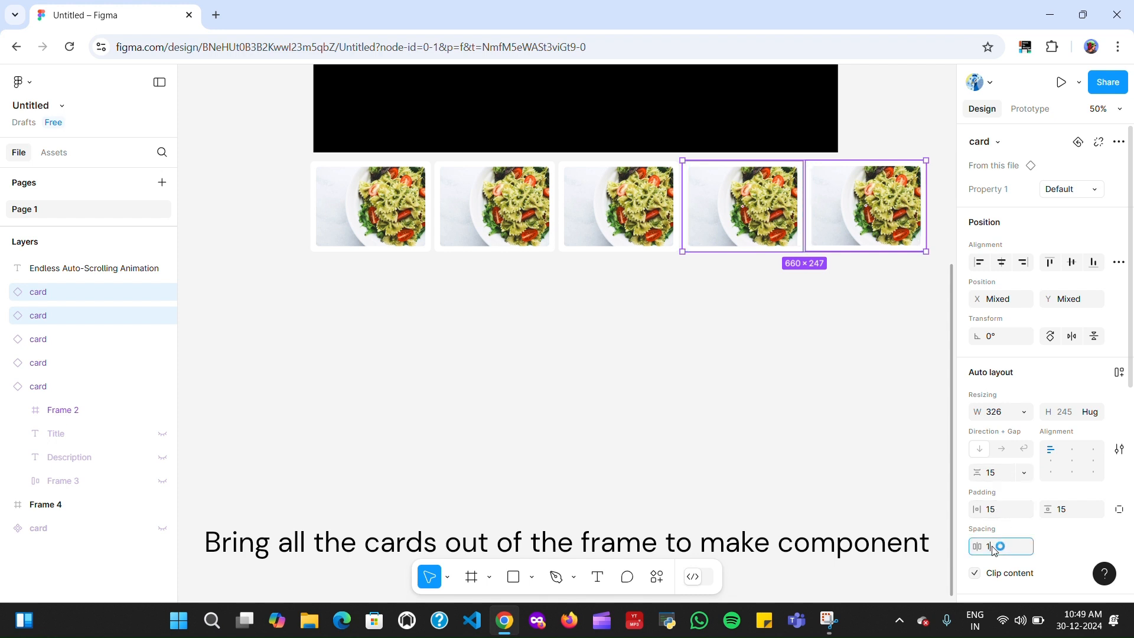
left_click(754, 467)
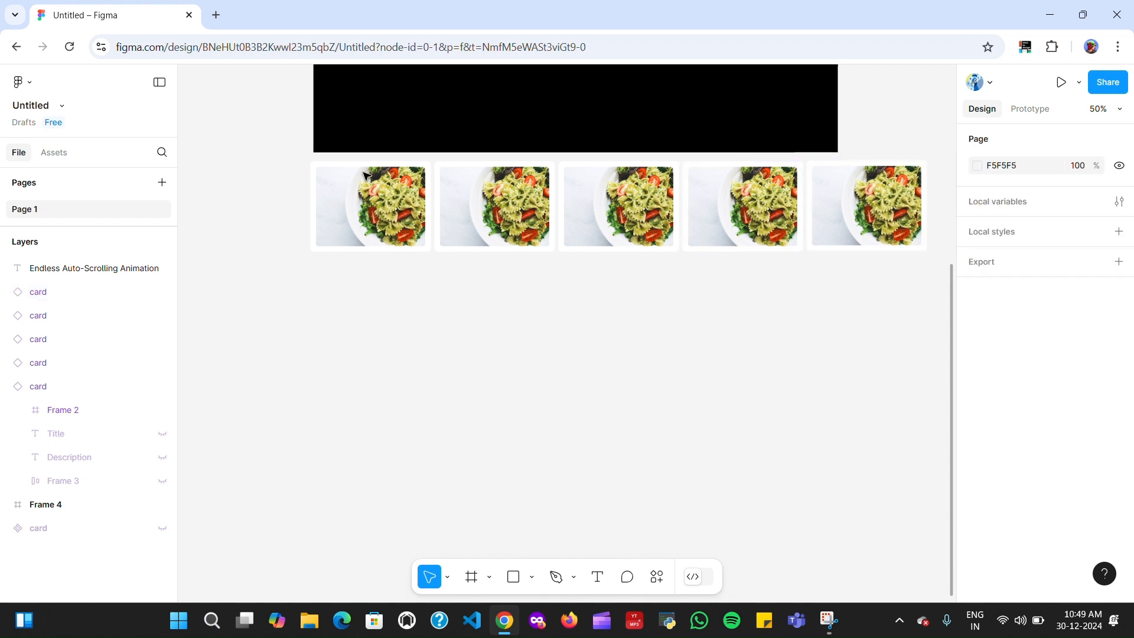
Step: Replace the second card's image with the round snack platter photo from Unsplash's food results, and select the third card
left_click(488, 203)
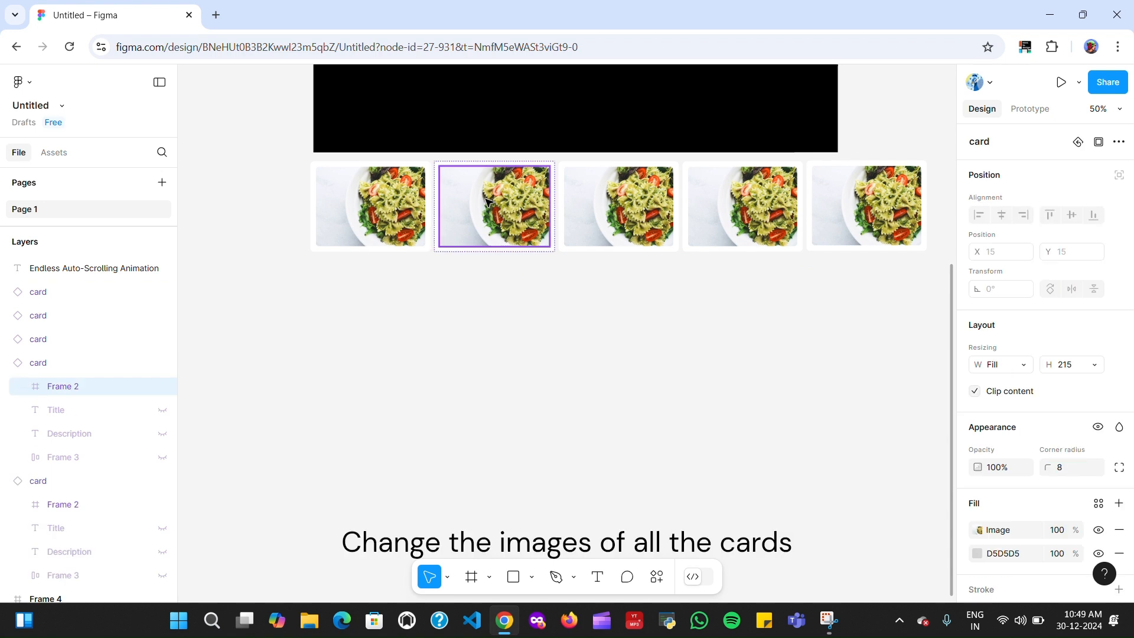
right_click(487, 199)
mouse_move(535, 453)
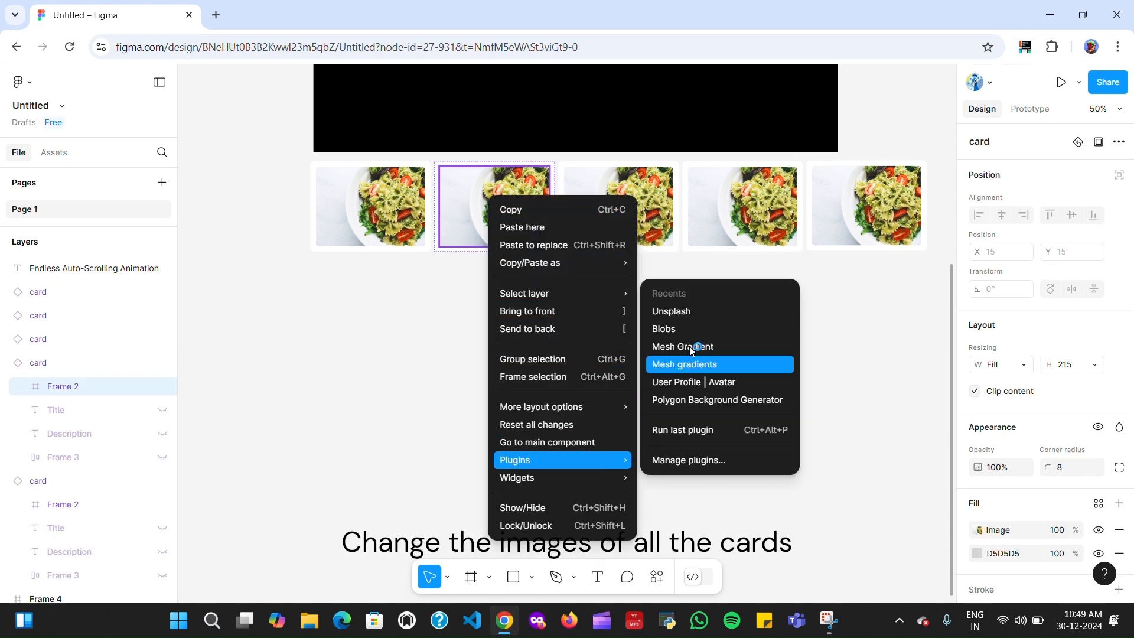
left_click(702, 313)
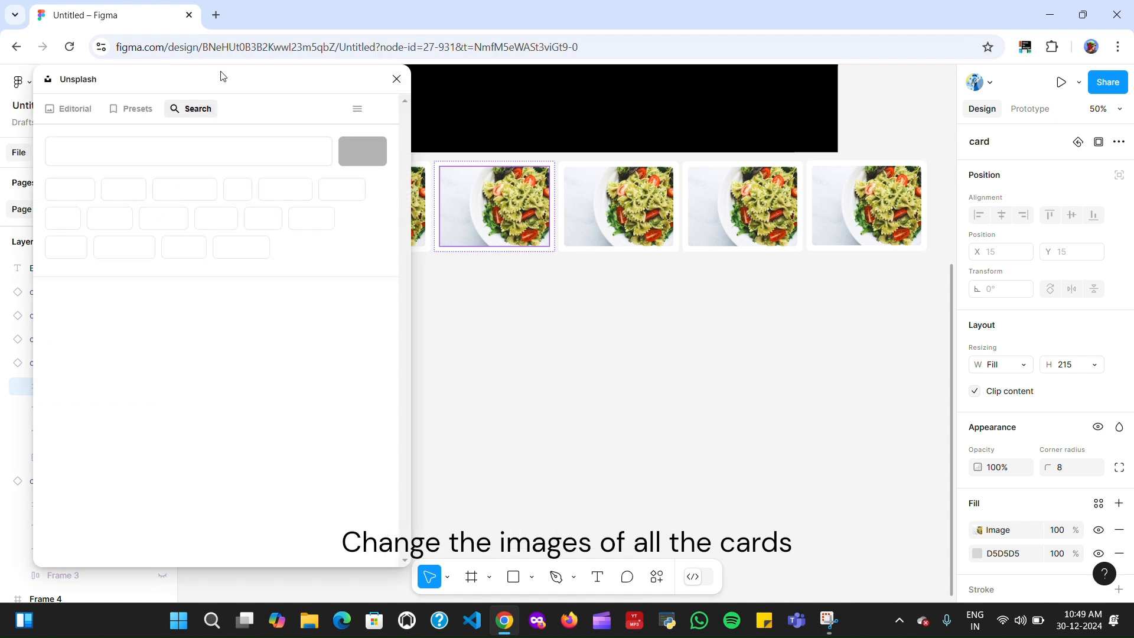
left_click(122, 220)
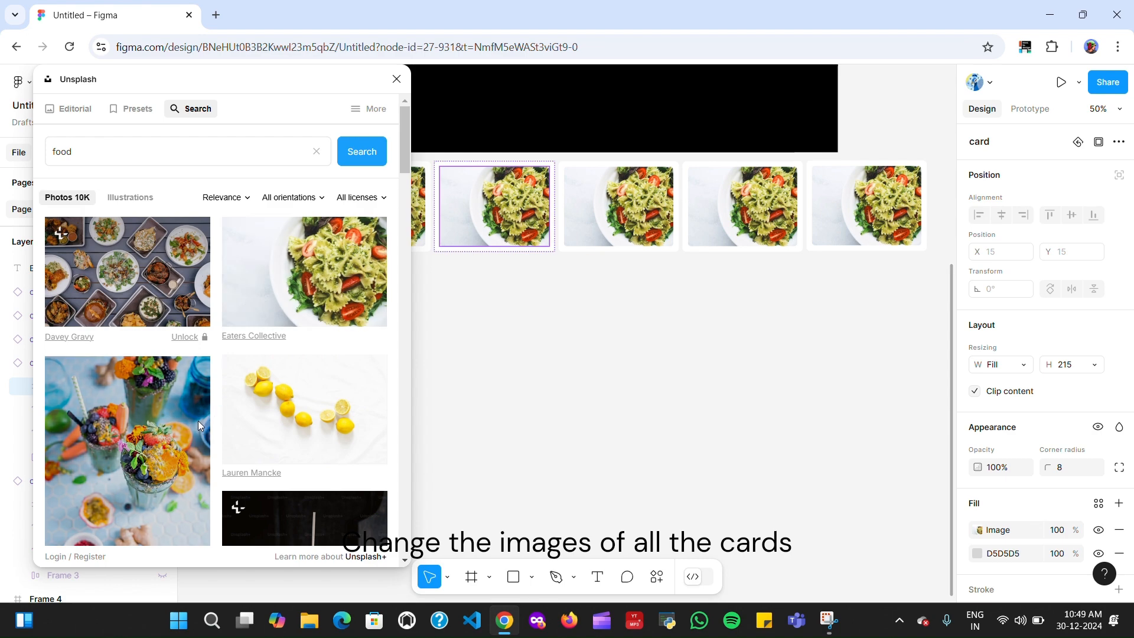
scroll(197, 421, "down", 5)
scroll(180, 442, "down", 5)
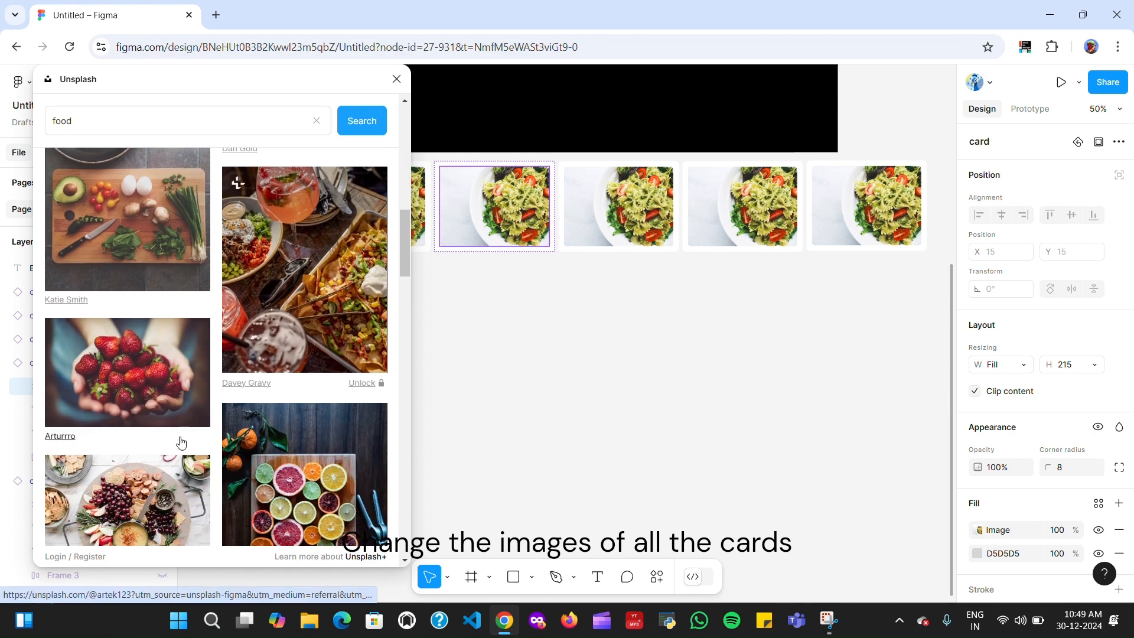
scroll(181, 442, "down", 3)
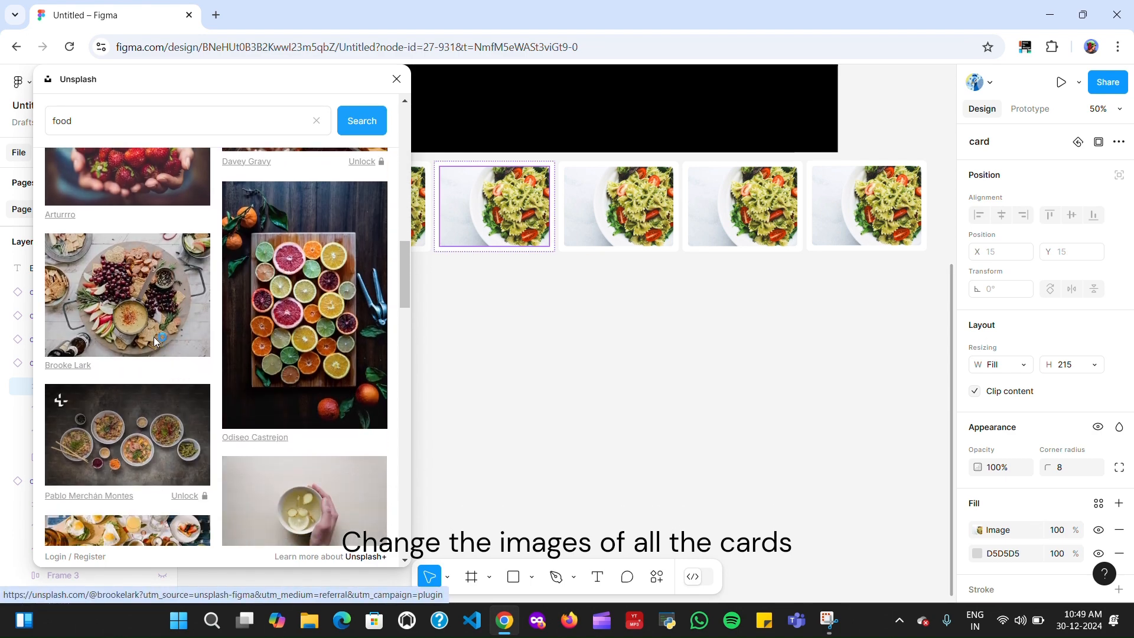
left_click(152, 323)
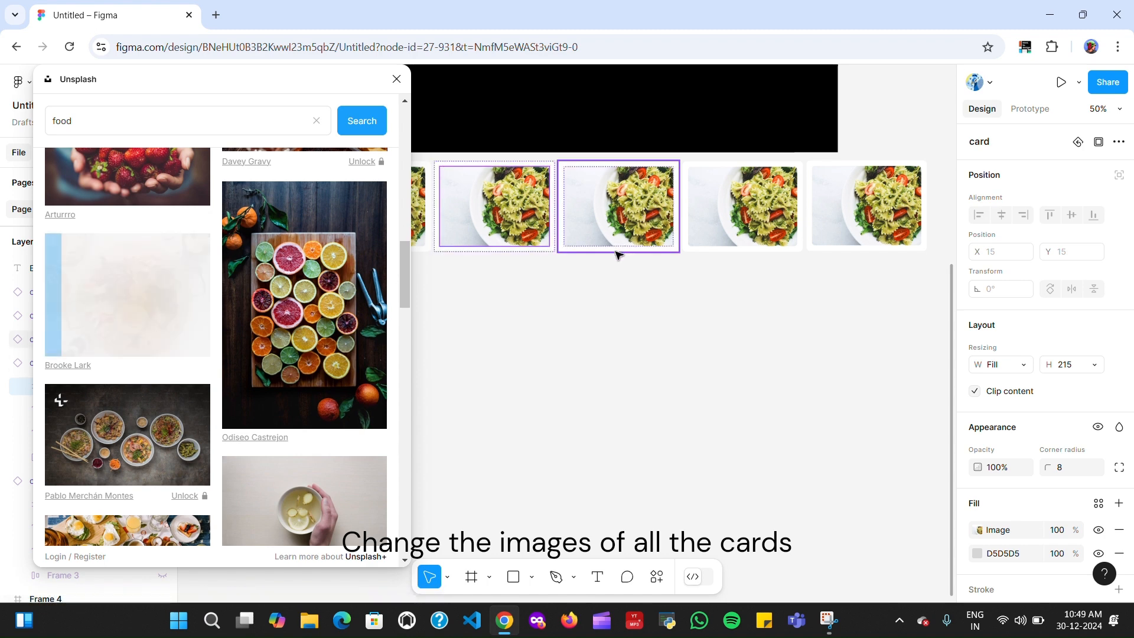
left_click(627, 222)
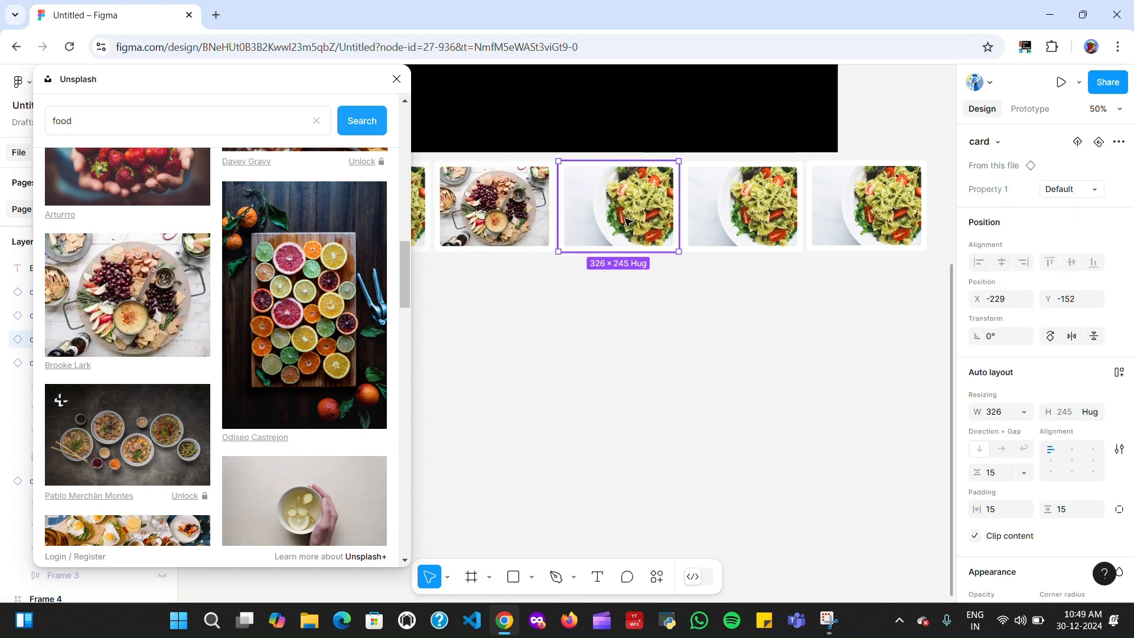
Step: Duplicate the five image cards beside the originals to extend the row to ten cards
left_click_drag(248, 280, 822, 184)
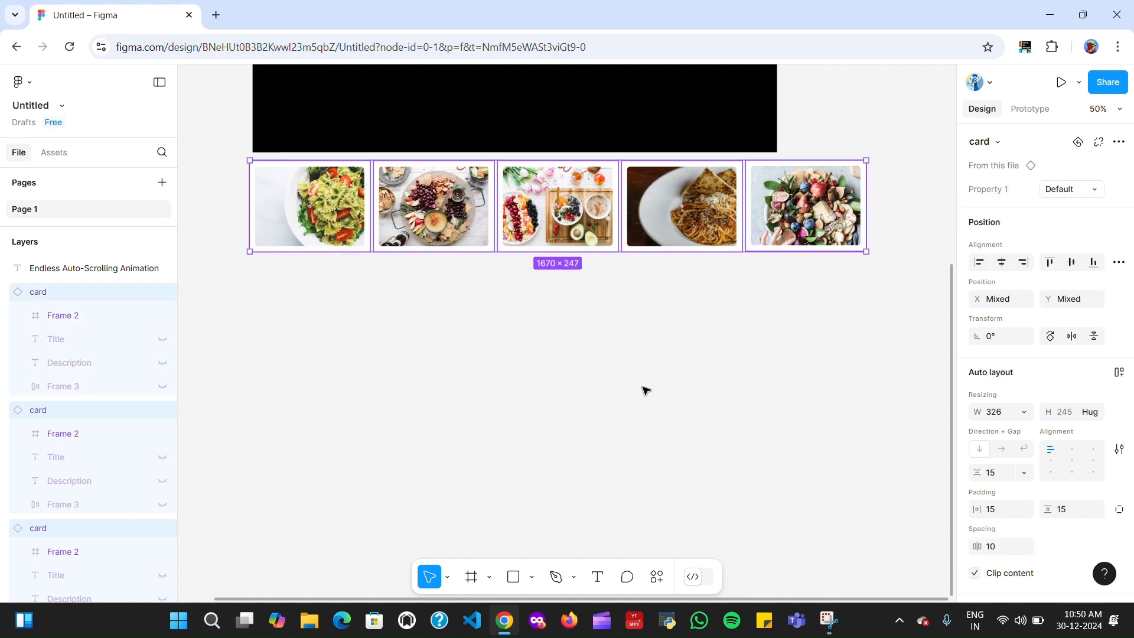
scroll(633, 388, "right", 3)
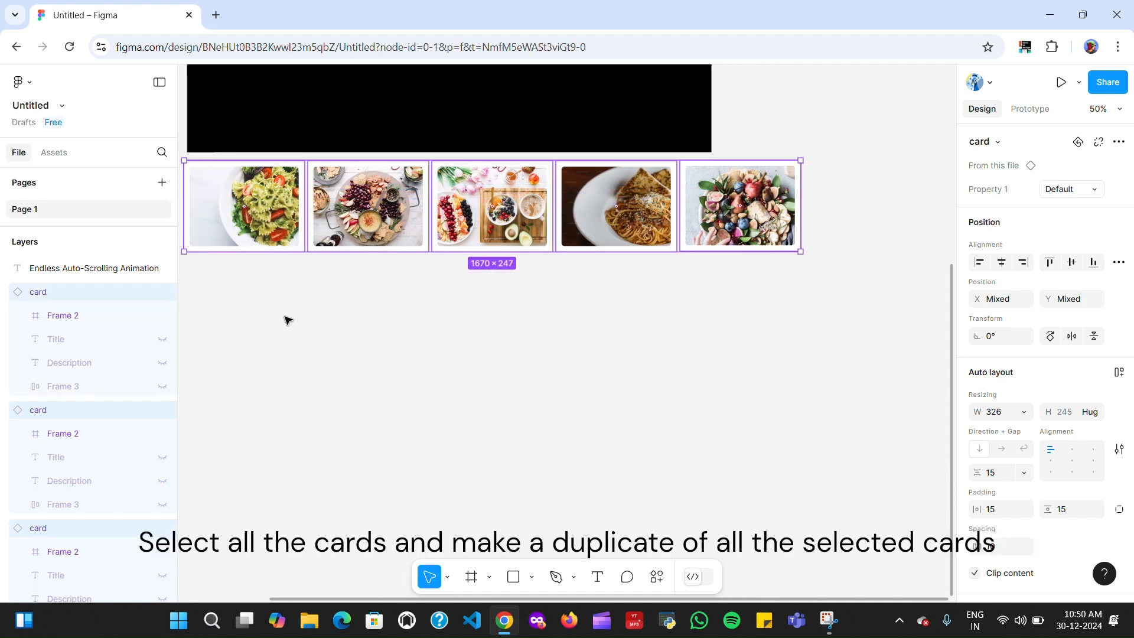
left_click_drag(236, 211, 859, 210)
left_click(715, 417)
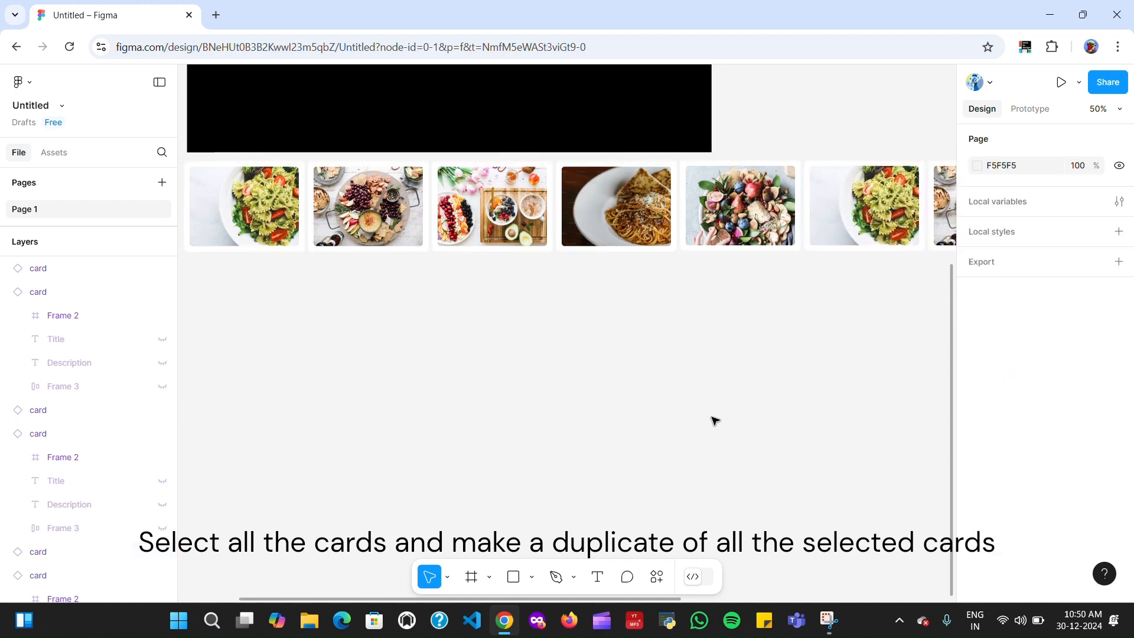
Step: Duplicate the whole row of ten cards directly below itself as a second row
scroll(711, 407, "down", 3)
scroll(710, 402, "down", 2)
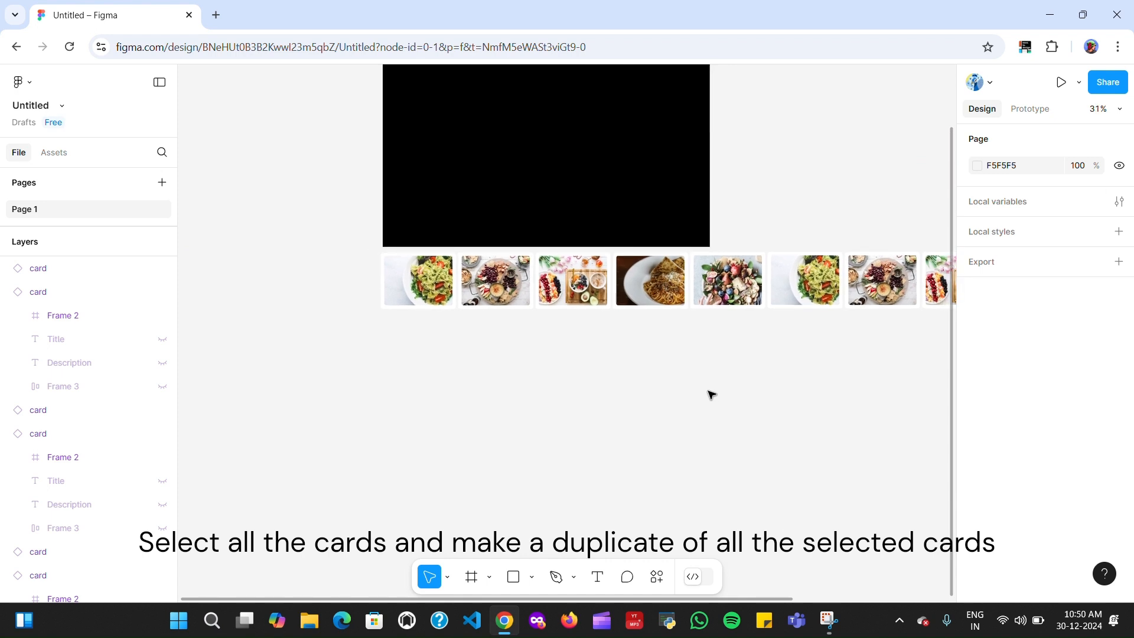
scroll(710, 393, "right", 5)
scroll(711, 383, "right", 2)
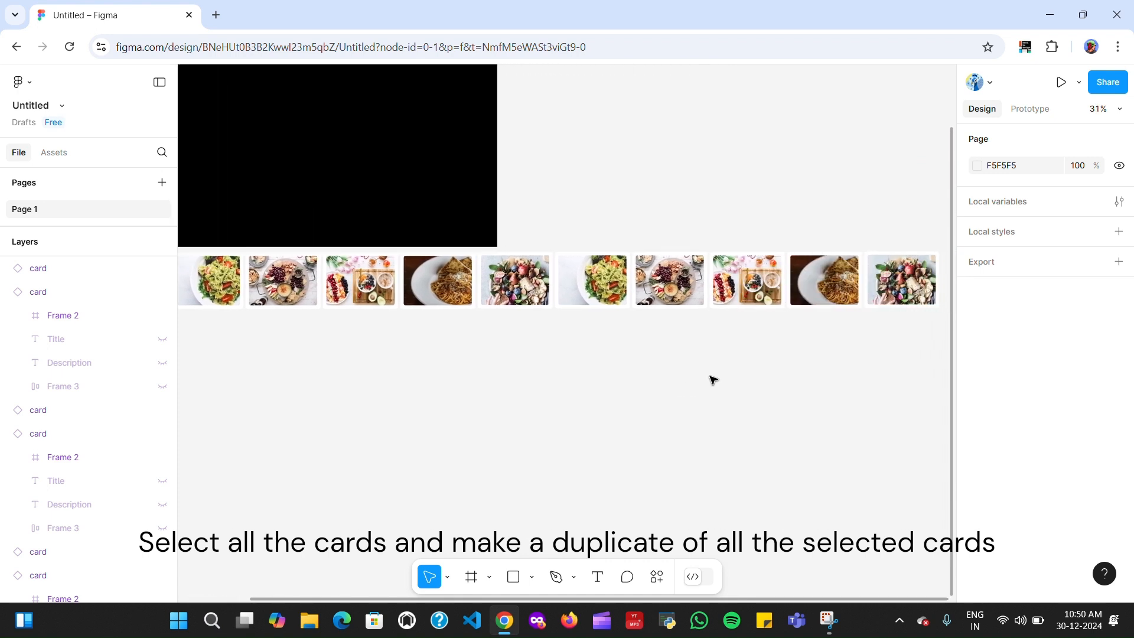
scroll(711, 381, "down", 2)
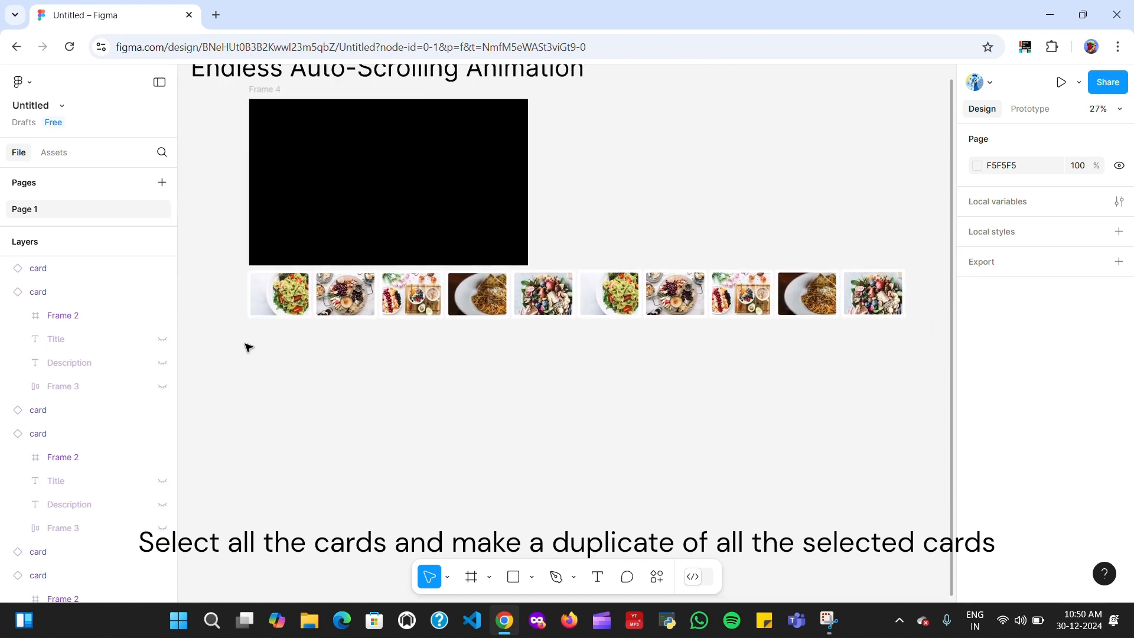
left_click_drag(246, 342, 874, 296)
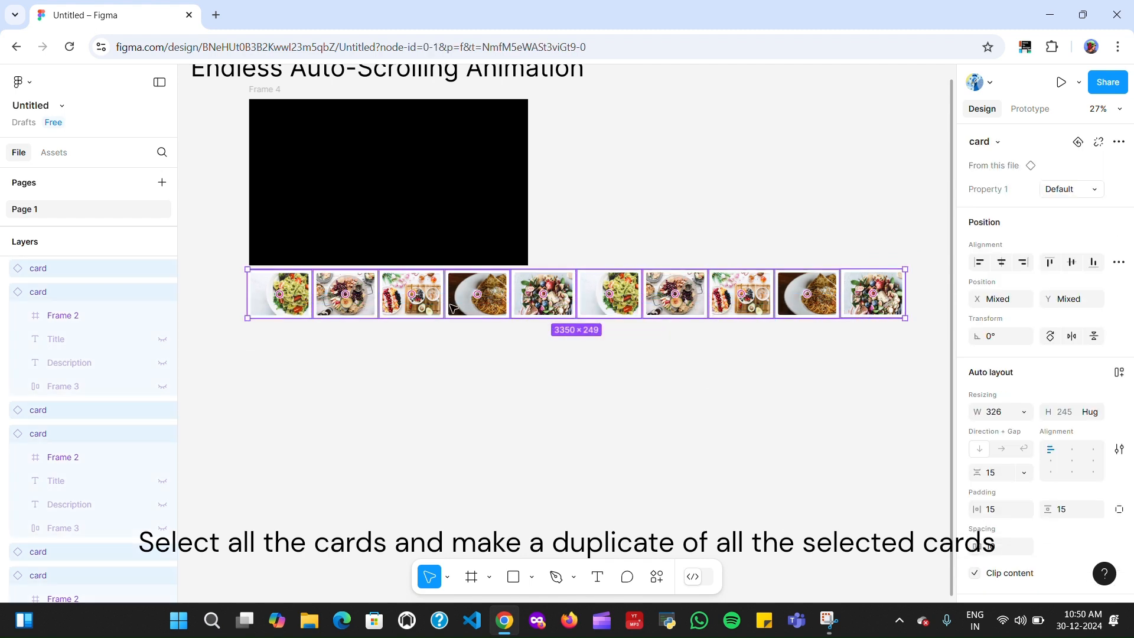
left_click_drag(460, 319, 460, 374)
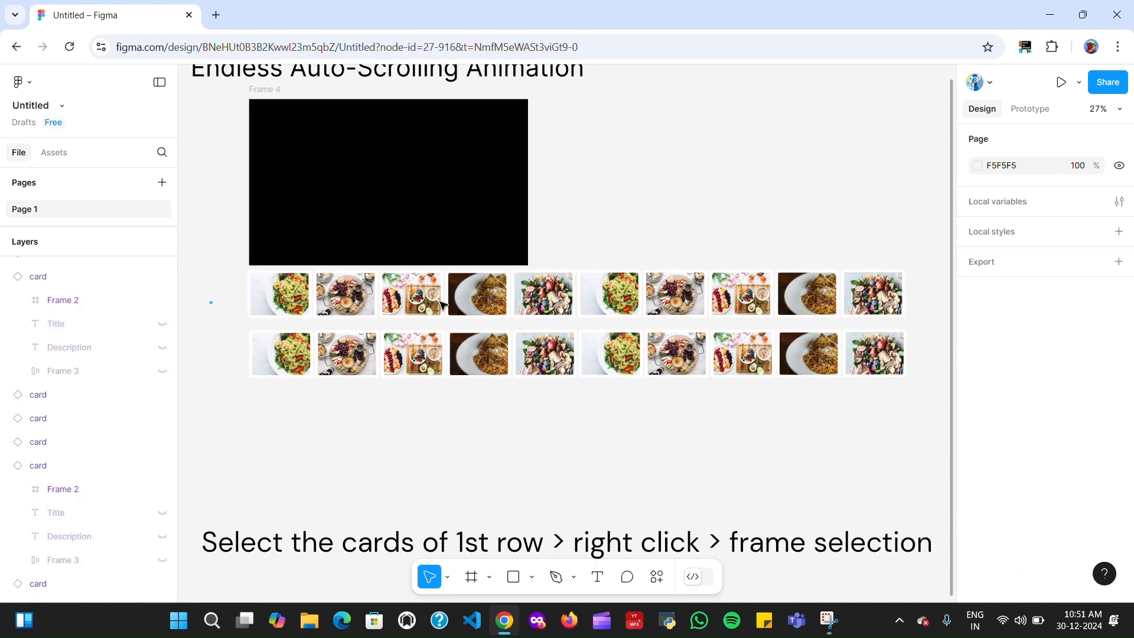
Step: Wrap the ten cards of the first row in a frame with Frame selection
left_click_drag(211, 302, 913, 298)
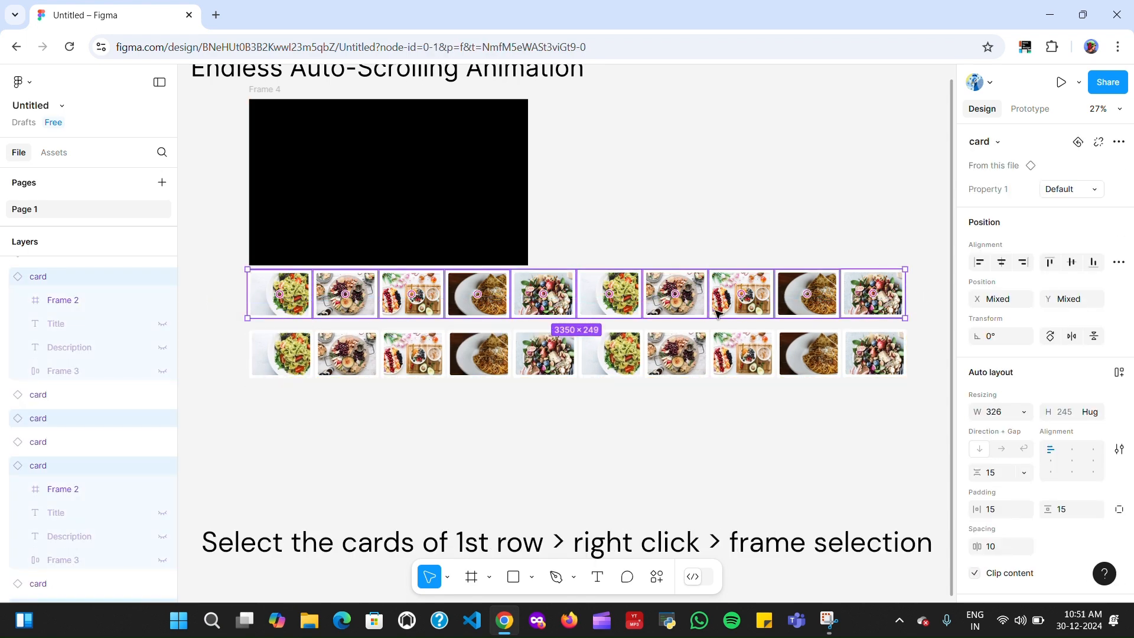
right_click(672, 310)
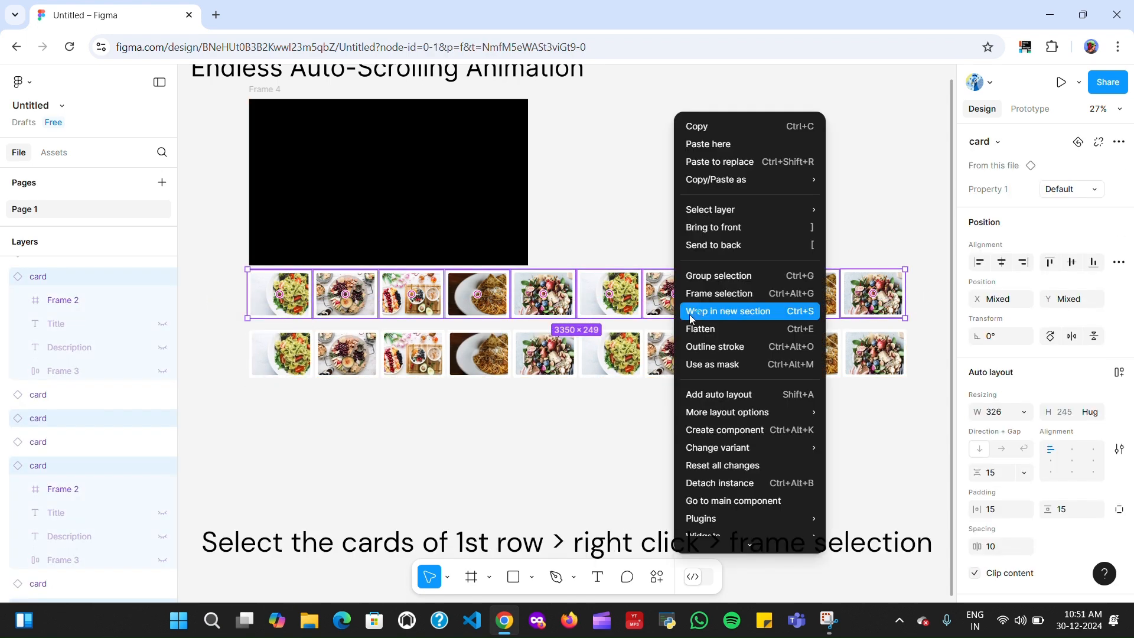
left_click(717, 293)
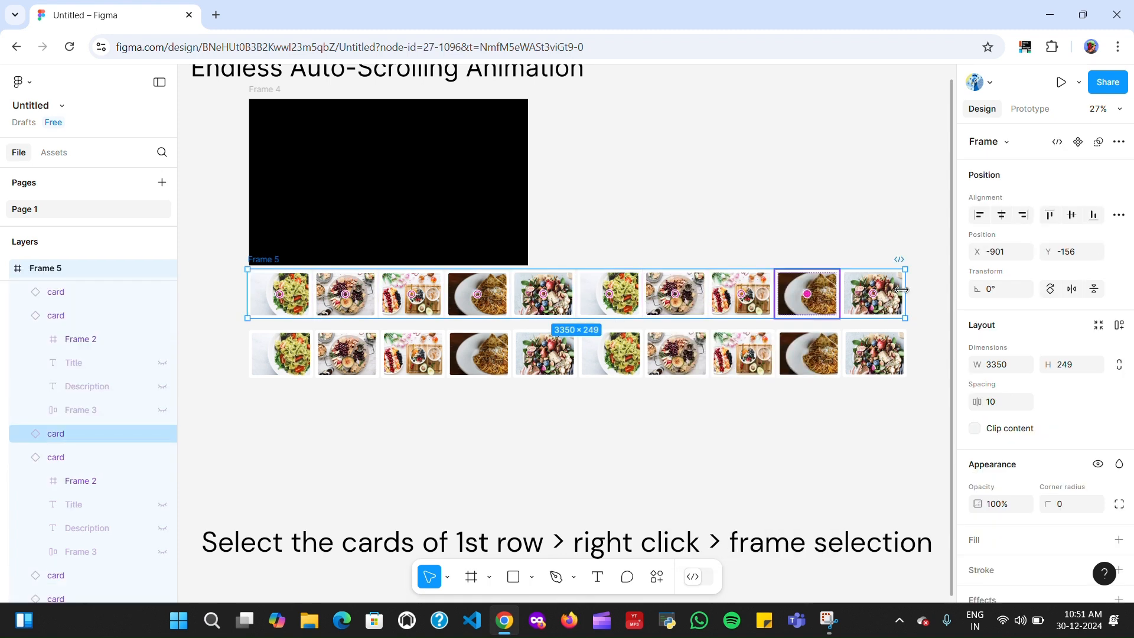
Step: Shorten the first row's frame to about 1386 wide and enable Clip content
left_click_drag(905, 293, 584, 304)
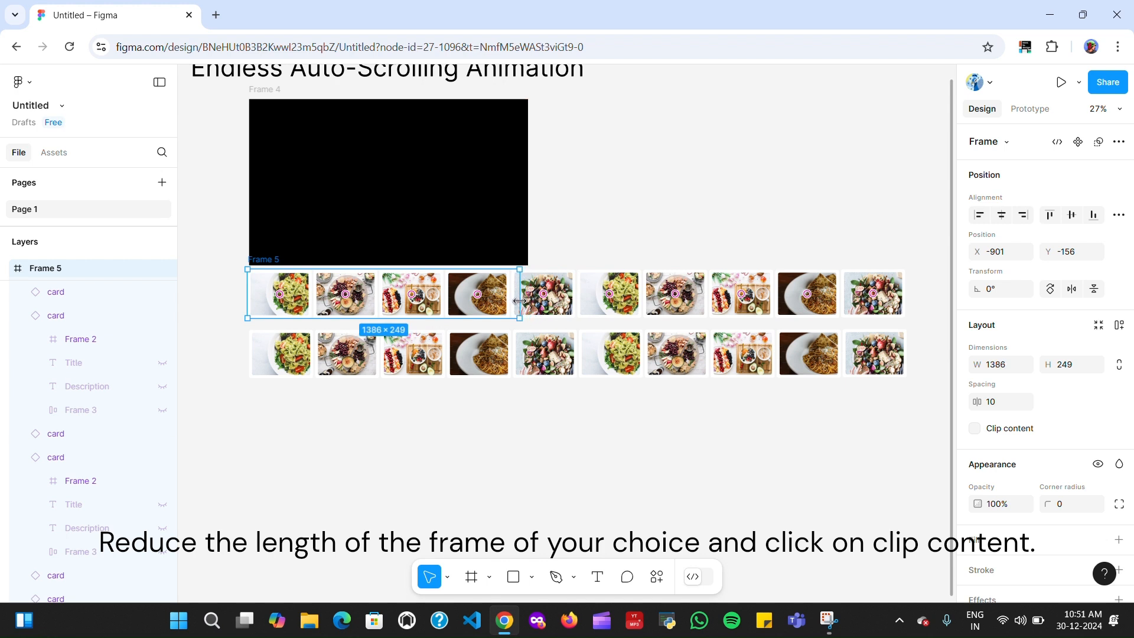
left_click_drag(520, 302, 520, 301)
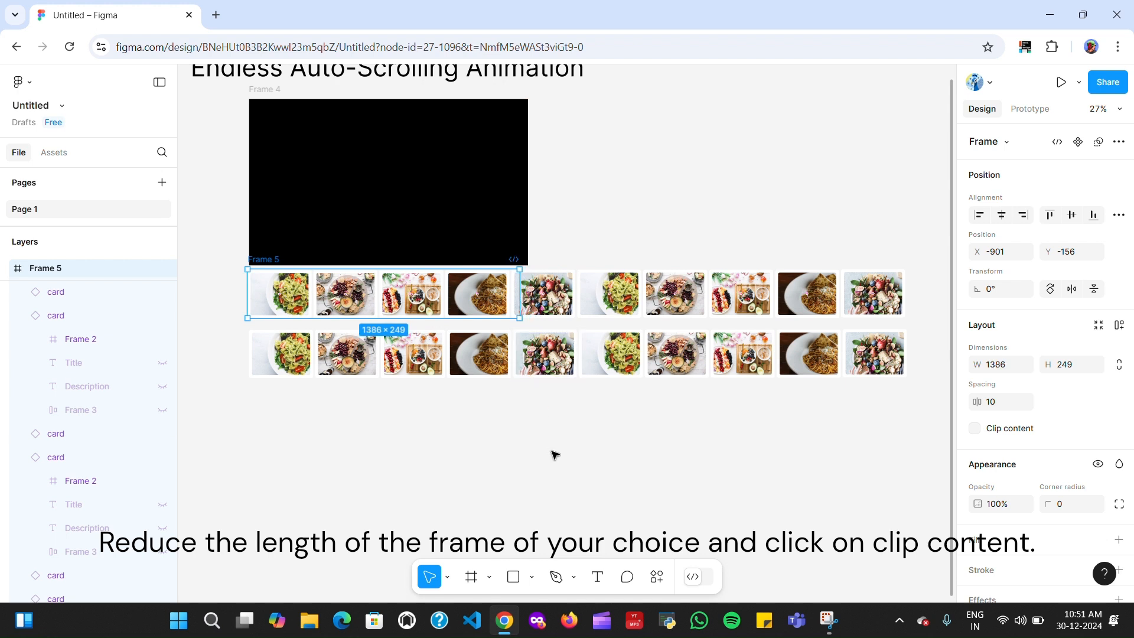
left_click(976, 424)
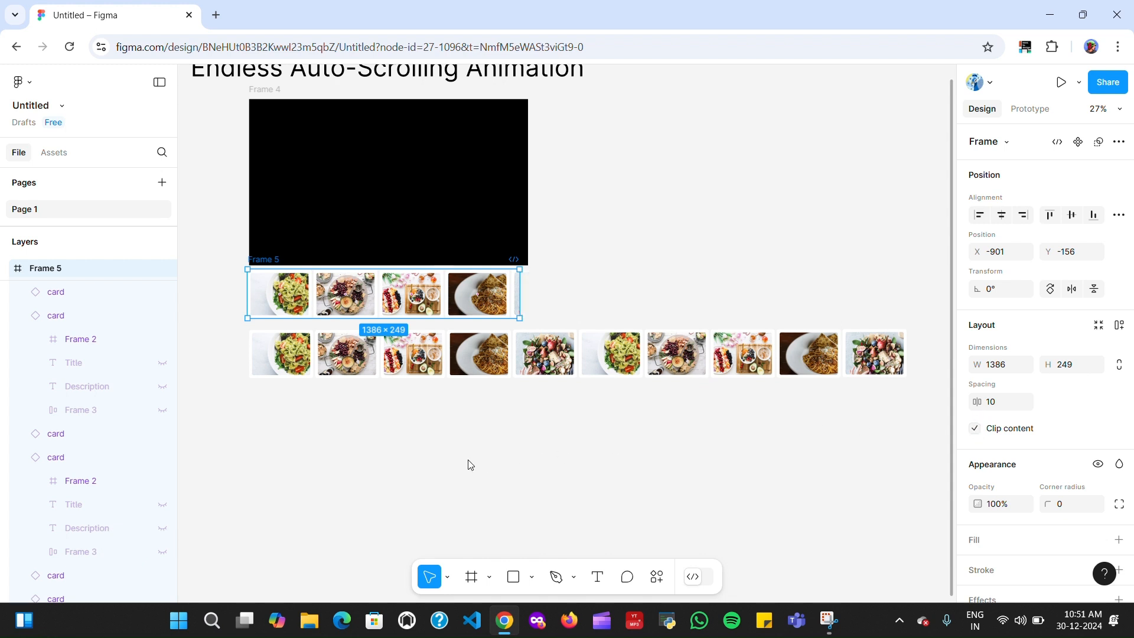
Step: Wrap the ten cards of the second row in their own frame with Frame selection
left_click(235, 384)
left_click_drag(215, 360, 873, 369)
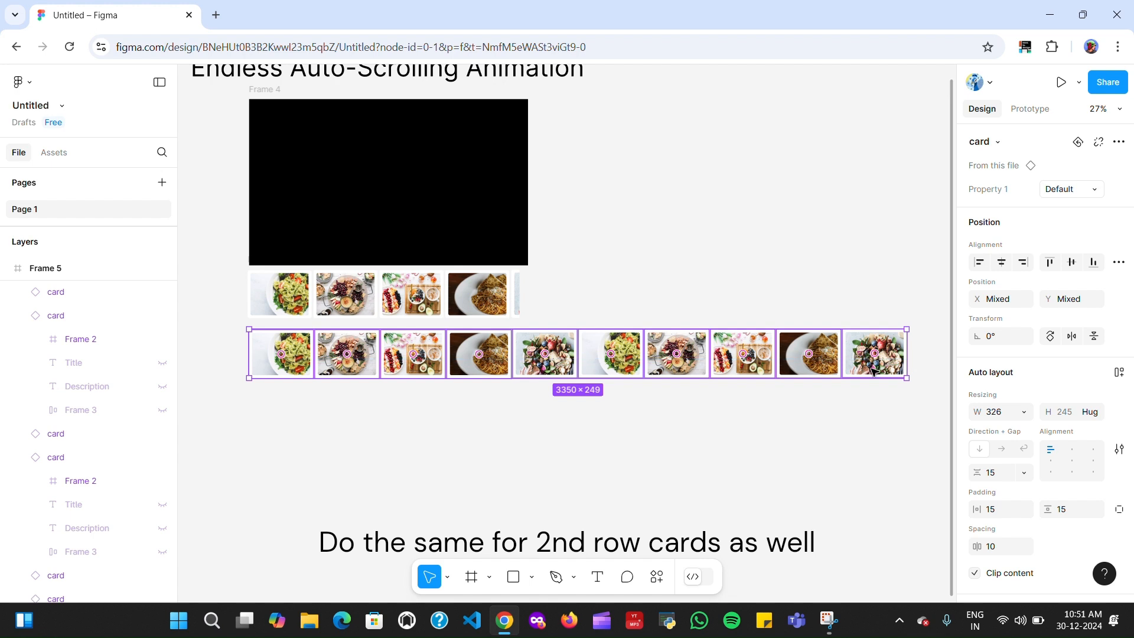
right_click(810, 341)
left_click(868, 292)
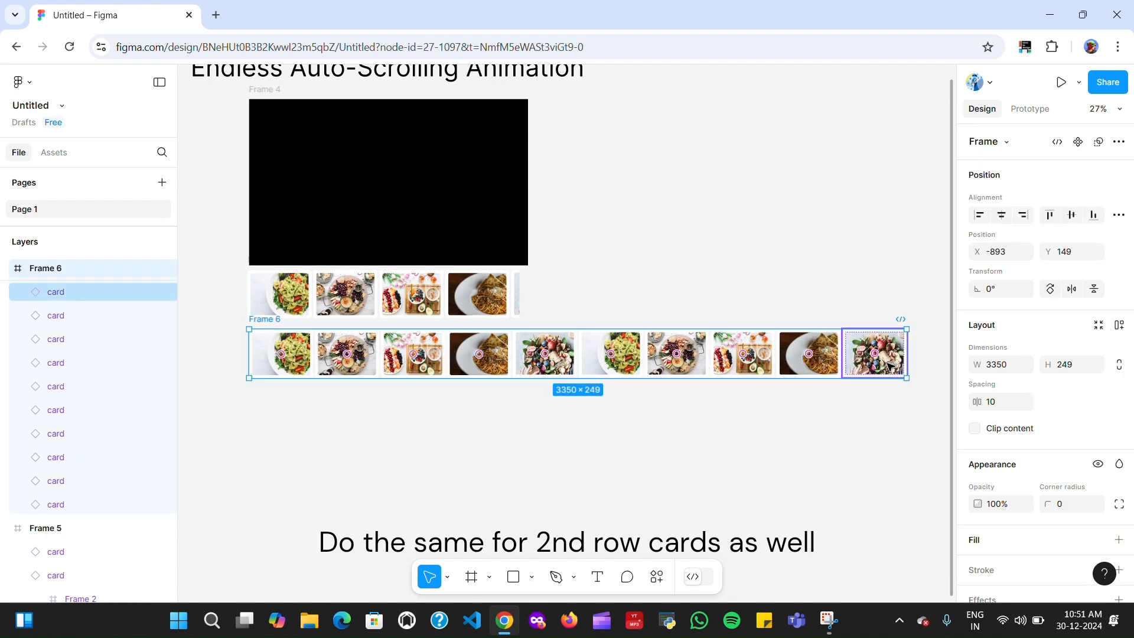
Step: Shorten the second row's frame to about 1378 wide and enable Clip content
left_click_drag(860, 352, 516, 344)
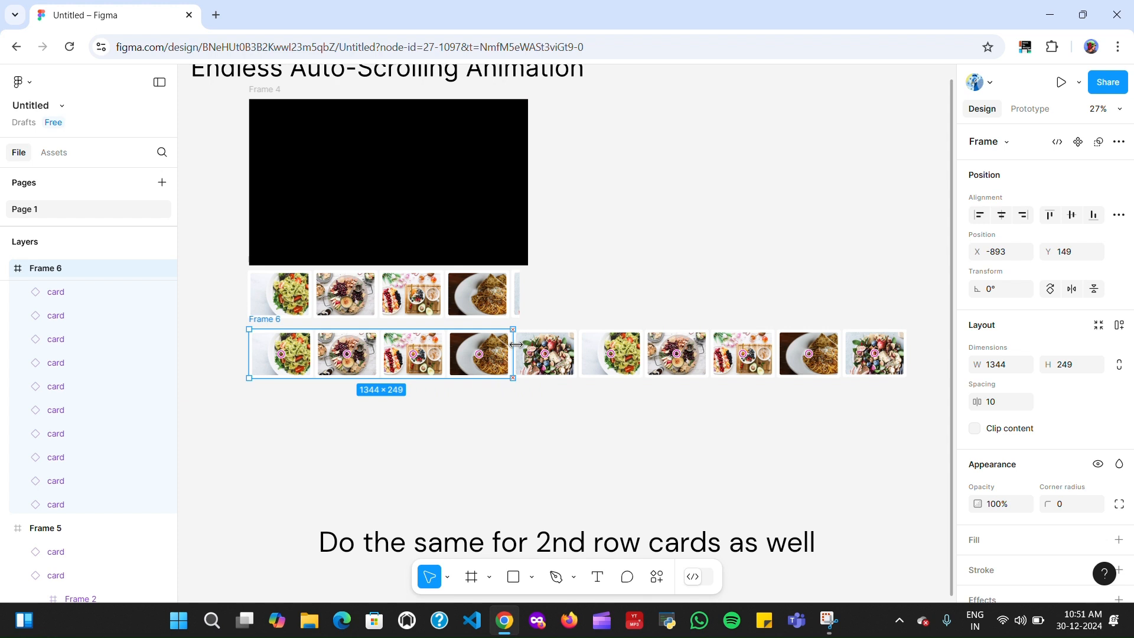
left_click(1004, 381)
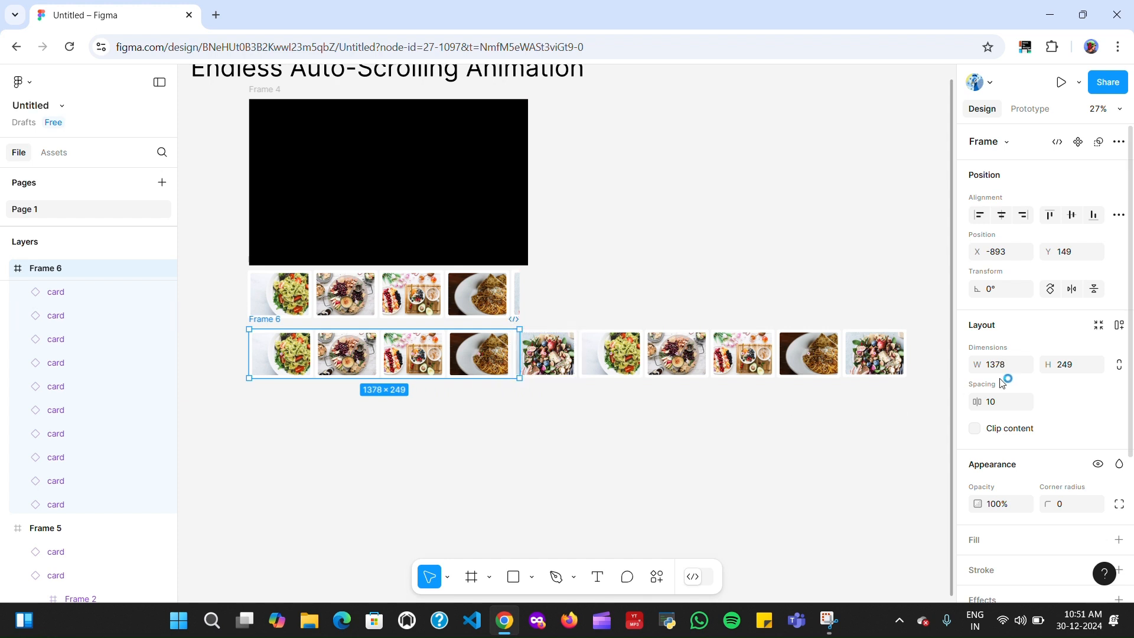
left_click(976, 428)
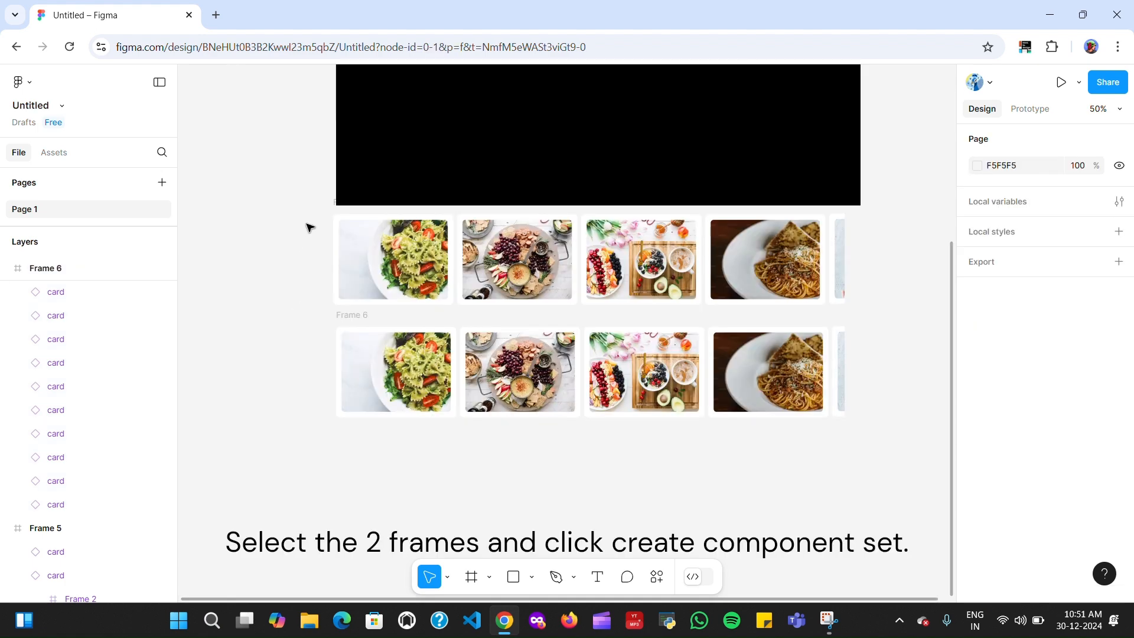
Step: Combine the two row frames into a component set
left_click_drag(306, 225, 885, 434)
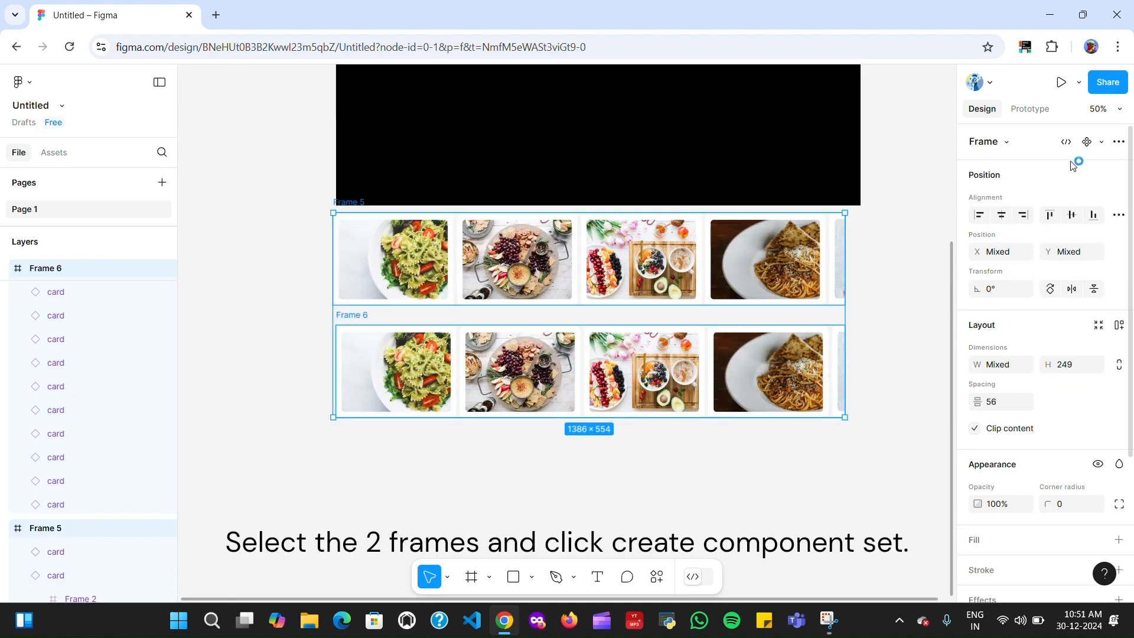
left_click(1101, 145)
left_click(1053, 203)
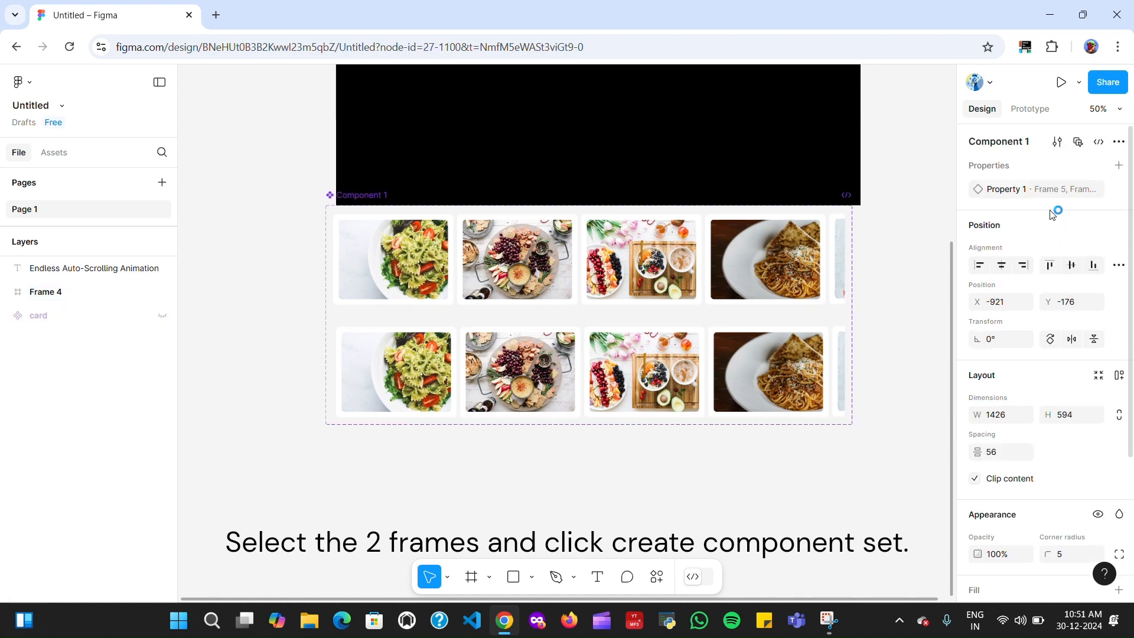
Step: Select all ten cards inside the Frame 6 variant
left_click(336, 372)
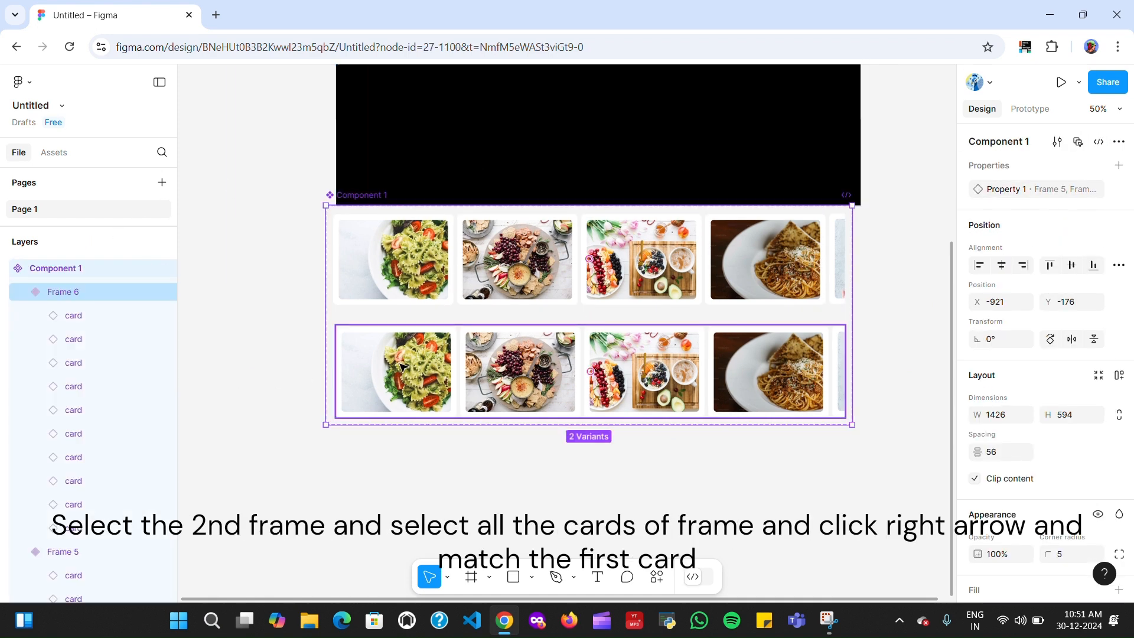
left_click(89, 527)
left_click(94, 510, "shift")
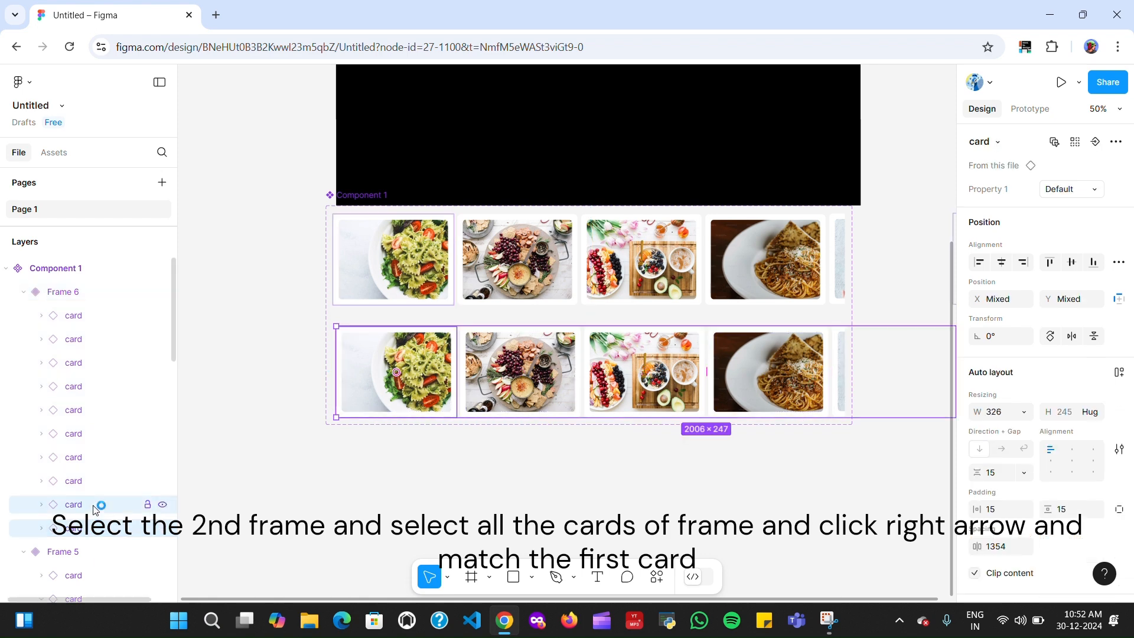
left_click(101, 478)
left_click(101, 464, "shift")
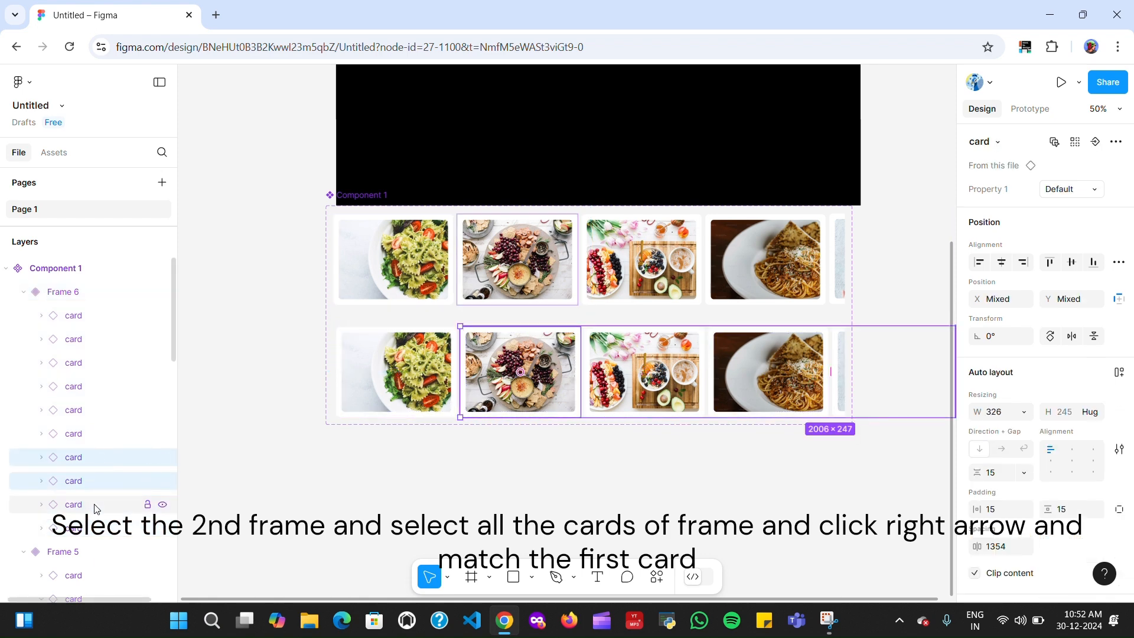
left_click(87, 525, "shift")
left_click(89, 436, "shift")
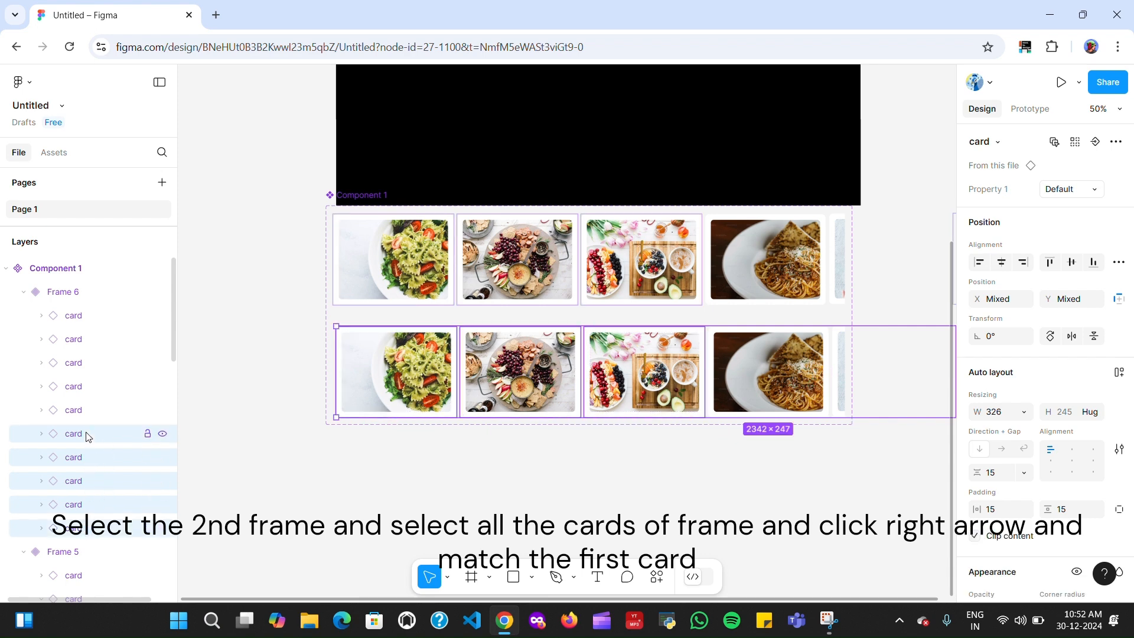
left_click(89, 412, "shift")
left_click(91, 387, "shift")
left_click(94, 361, "shift")
left_click(90, 338, "shift")
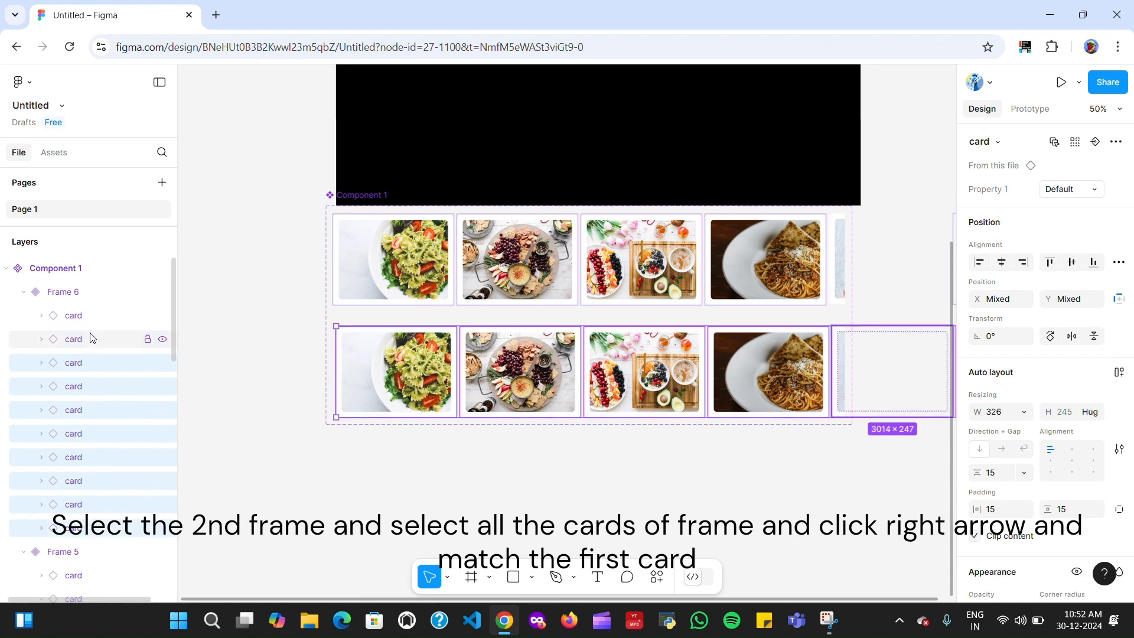
left_click(89, 315, "shift")
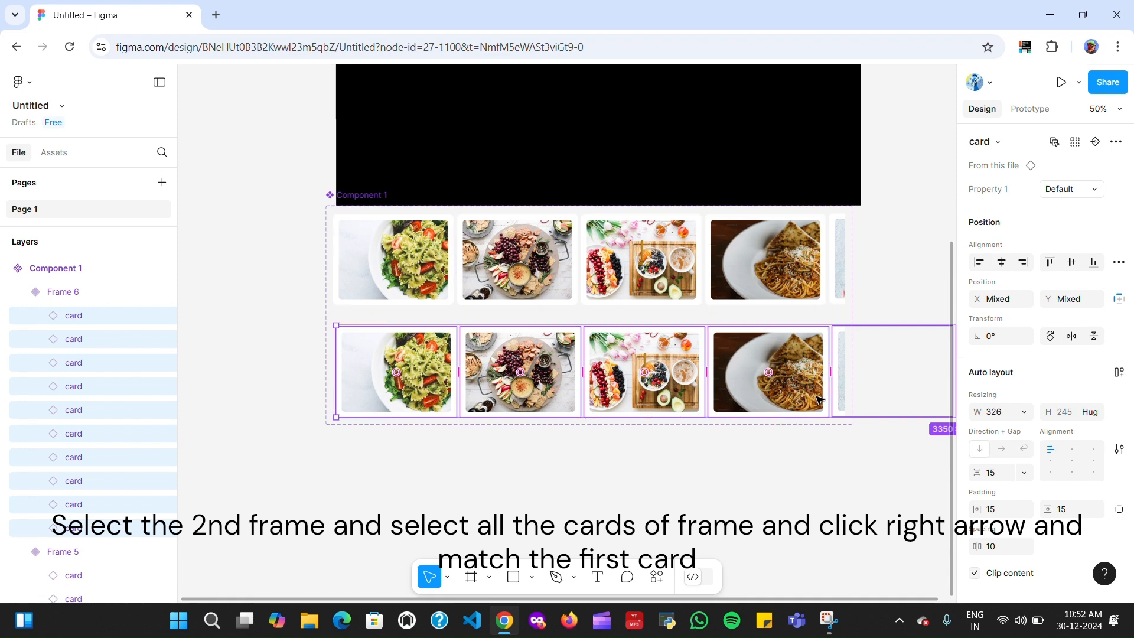
Step: Shift the ten selected cards left until the repeated pasta salad card lines up with the first card of the row above
key("Left")
key("Left")
key("Left")
key("shift+Left")
key("shift+Left")
key("shift+Left")
key("shift+Left")
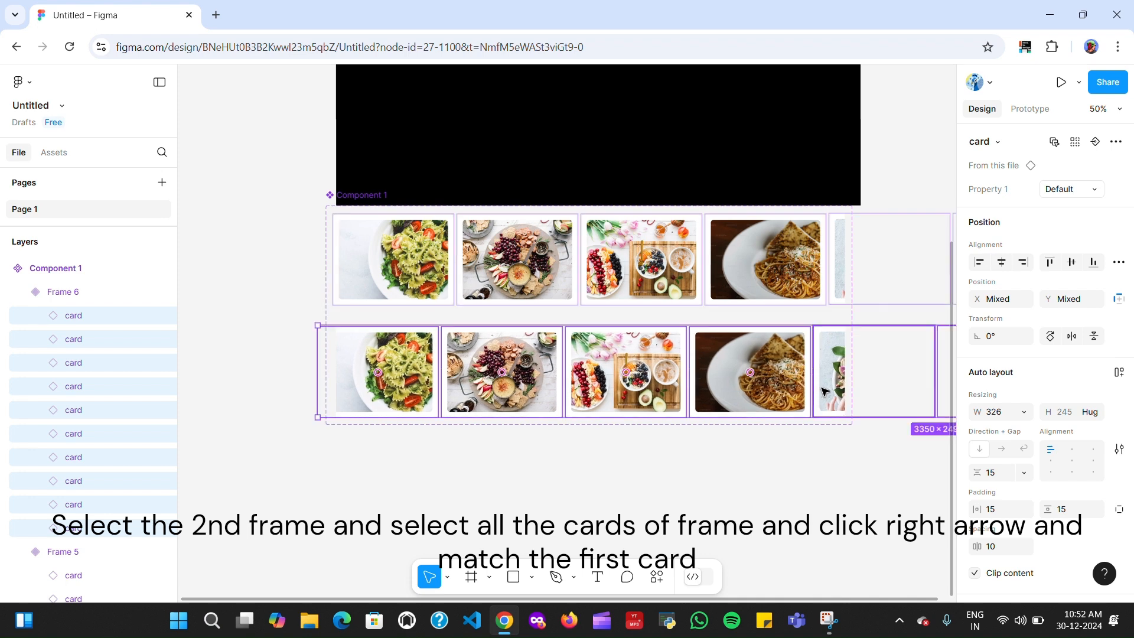
left_click_drag(825, 392, 489, 396)
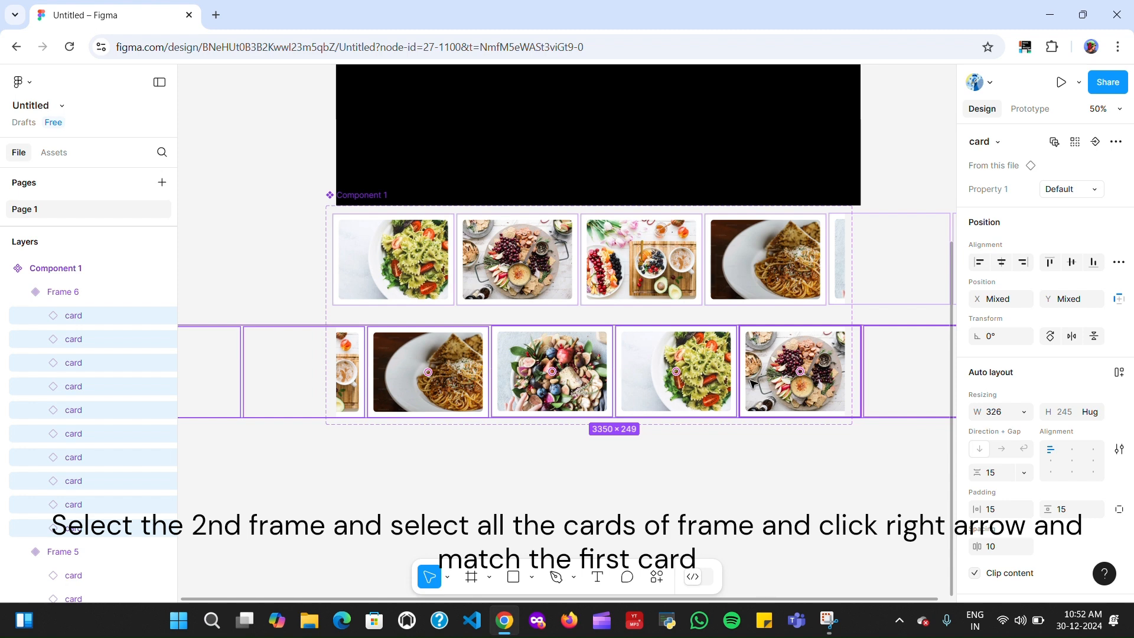
left_click_drag(752, 383, 532, 382)
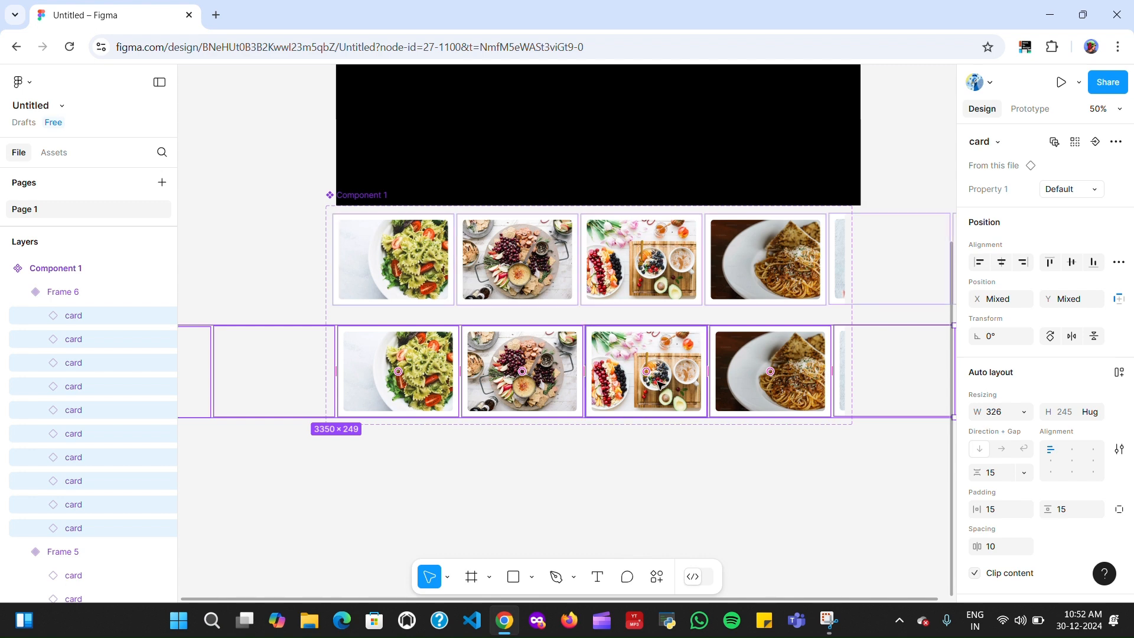
left_click_drag(652, 393, 656, 393)
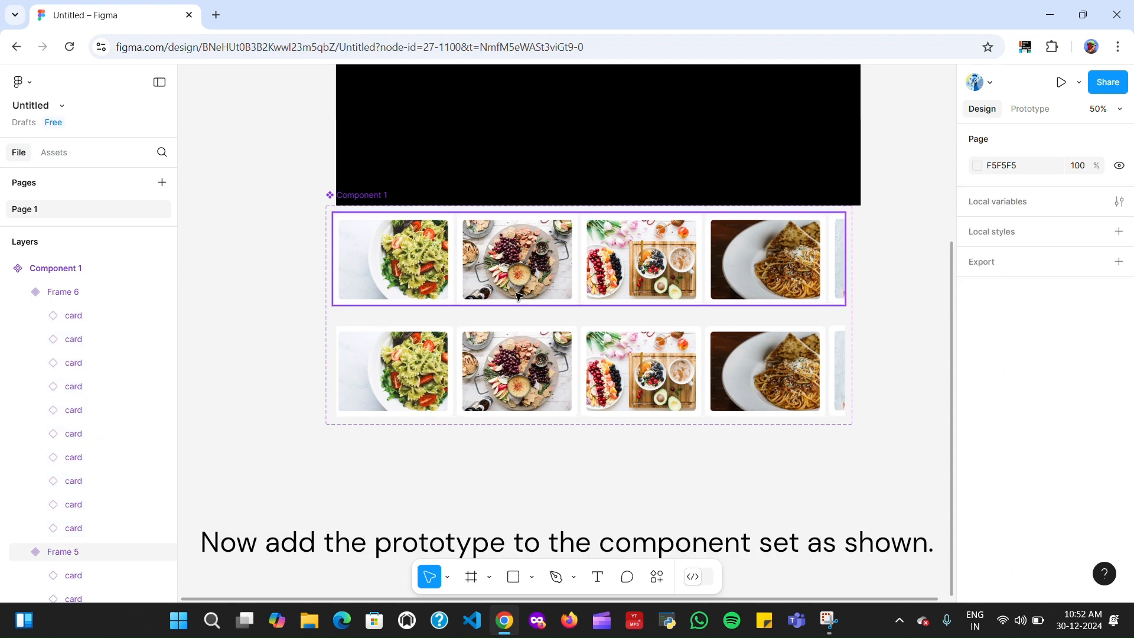
Step: Connect the Frame 5 variant to Frame 6 with an After delay trigger of 1 ms
left_click(523, 299)
left_click(1028, 110)
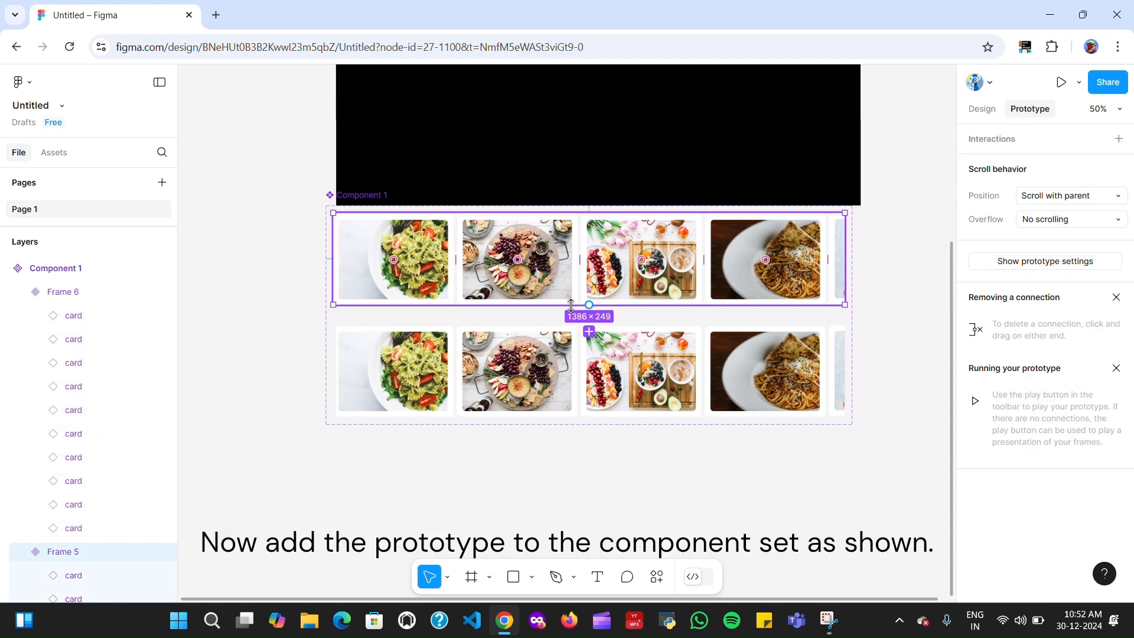
left_click_drag(589, 305, 577, 357)
left_click(617, 395)
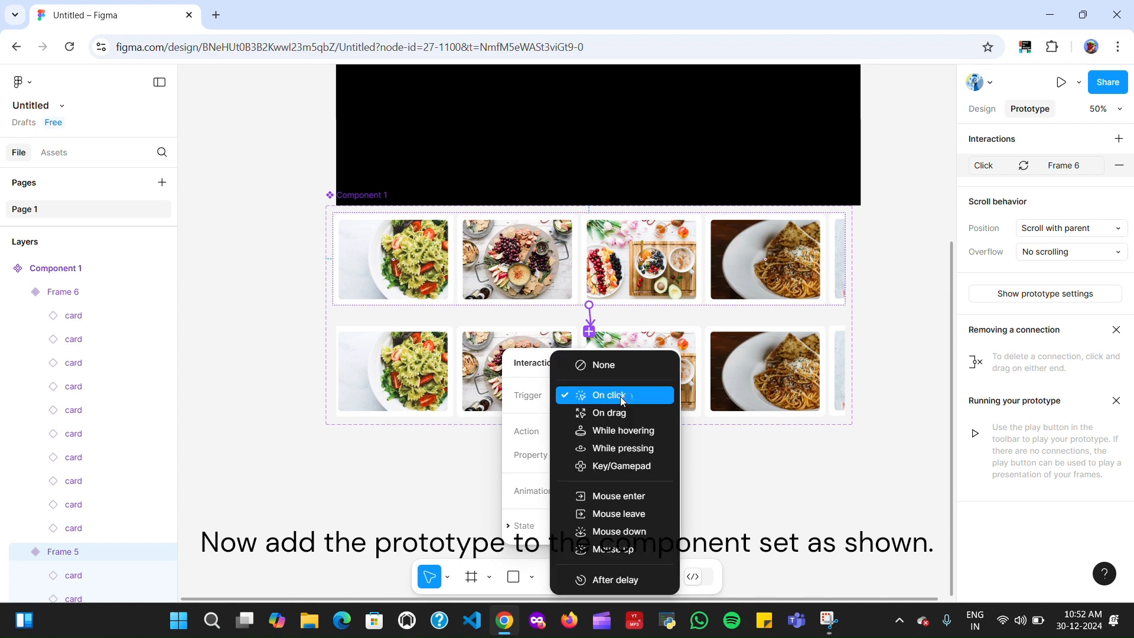
left_click(614, 579)
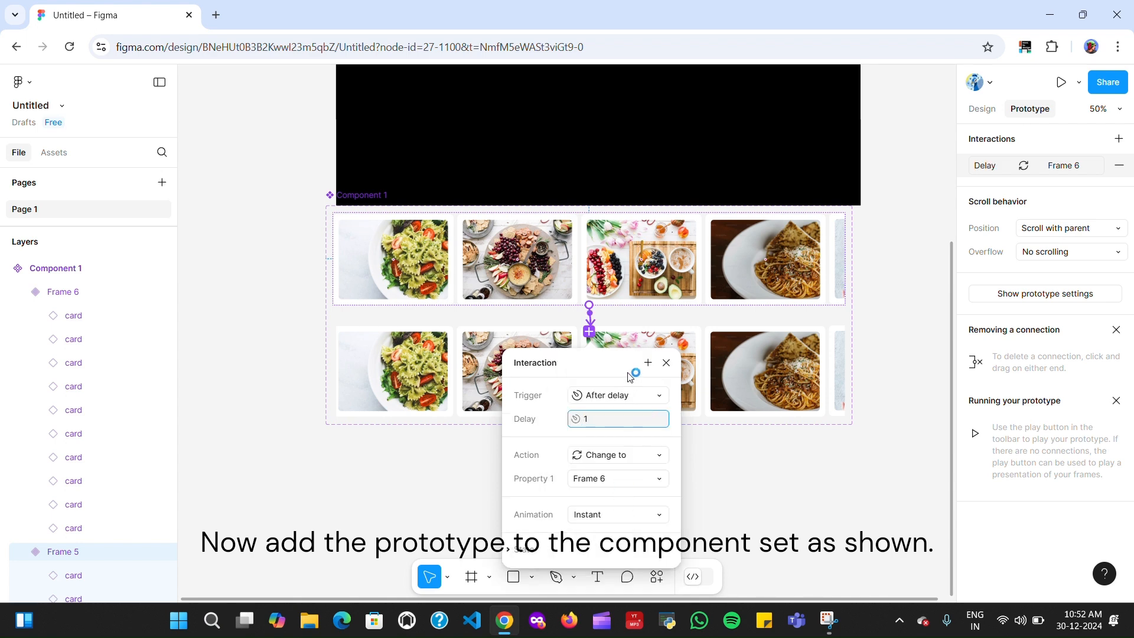
type("1")
key("Return")
Step: Set the animation of the Frame 5 to Frame 6 interaction to Smart animate
left_click(670, 485)
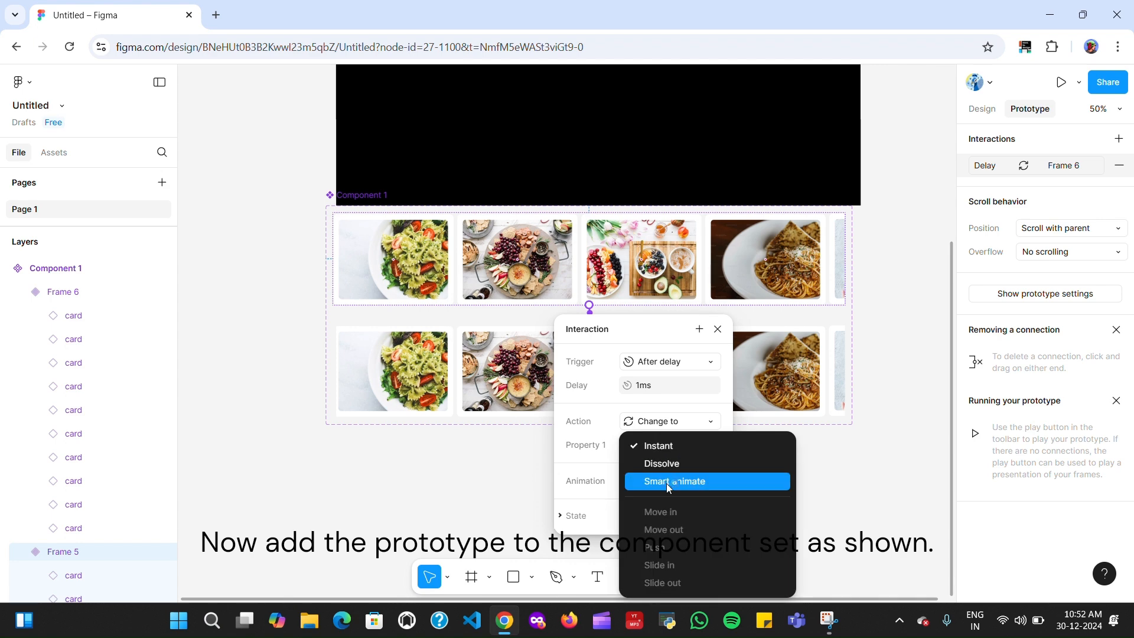
left_click(666, 482)
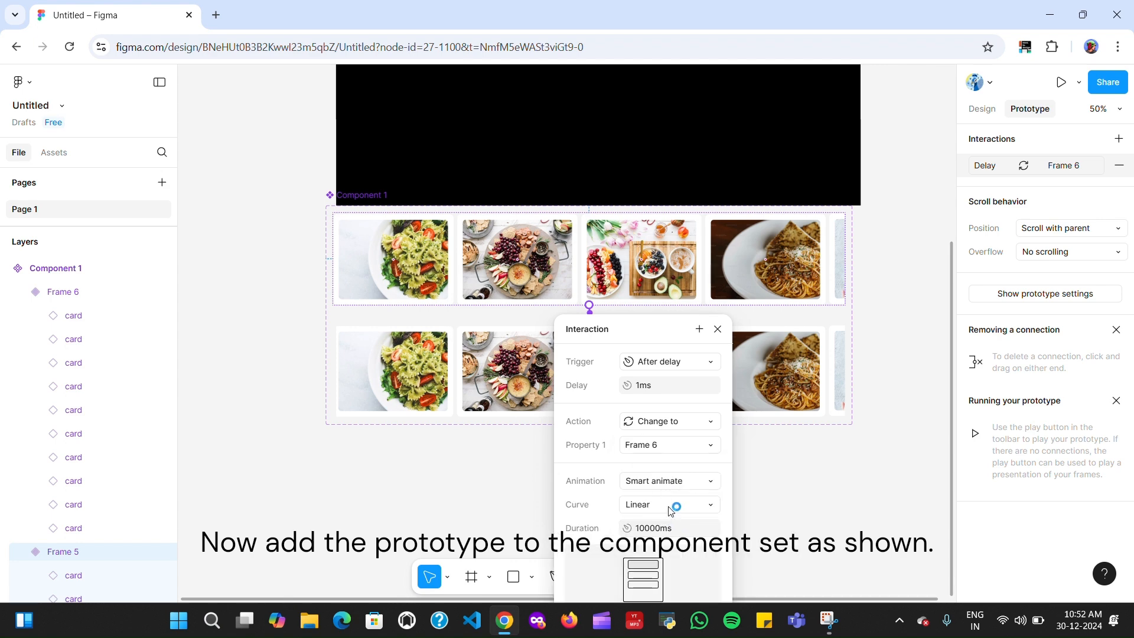
left_click(719, 330)
Step: Connect the Frame 6 variant back to Frame 5 with an After delay trigger and Instant animation
left_click(605, 333)
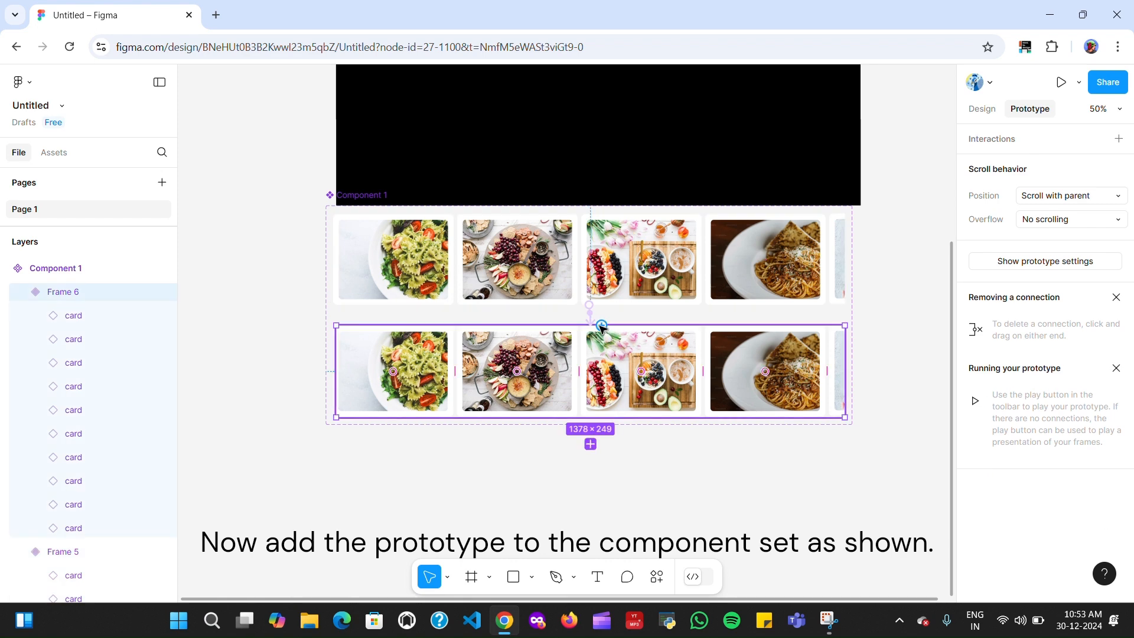
left_click_drag(602, 326, 629, 283)
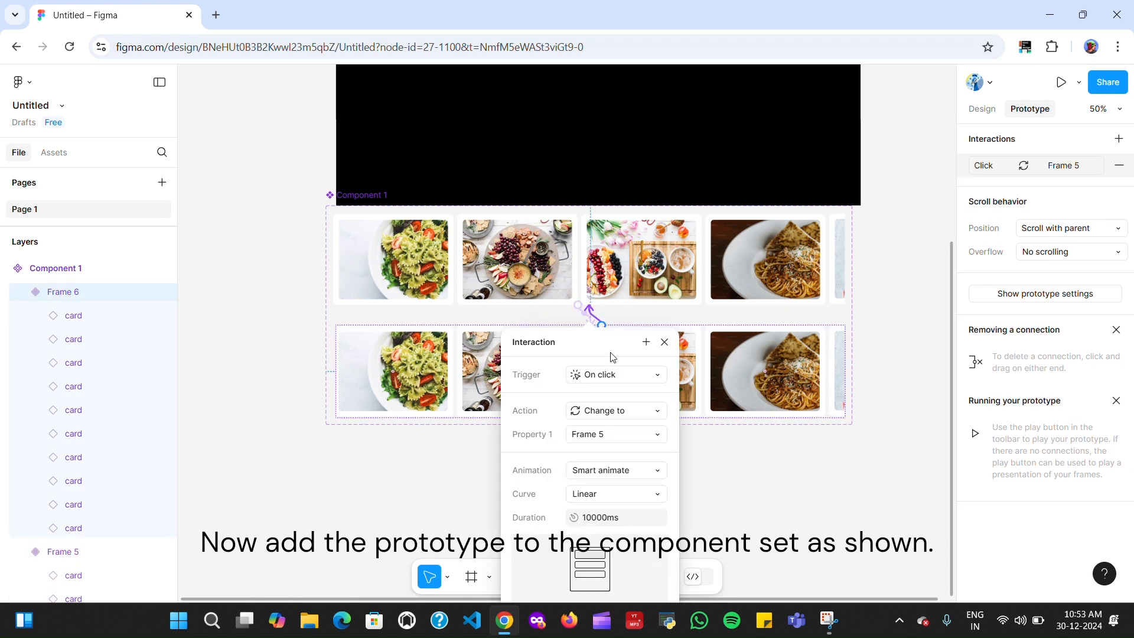
left_click(633, 379)
left_click(612, 553)
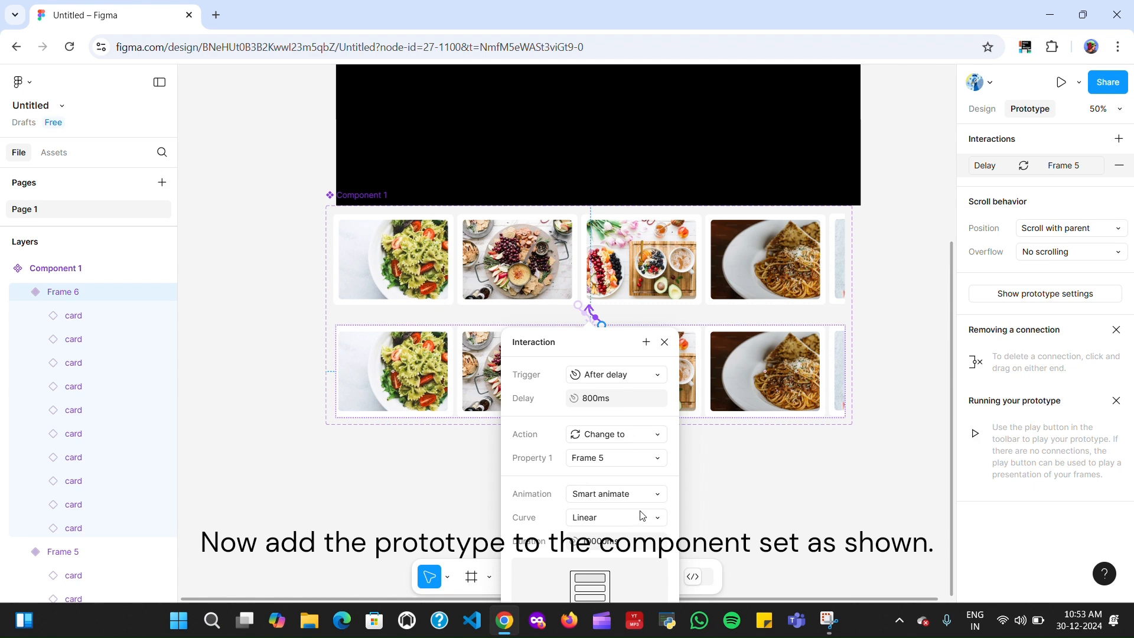
left_click(647, 497)
left_click(637, 447)
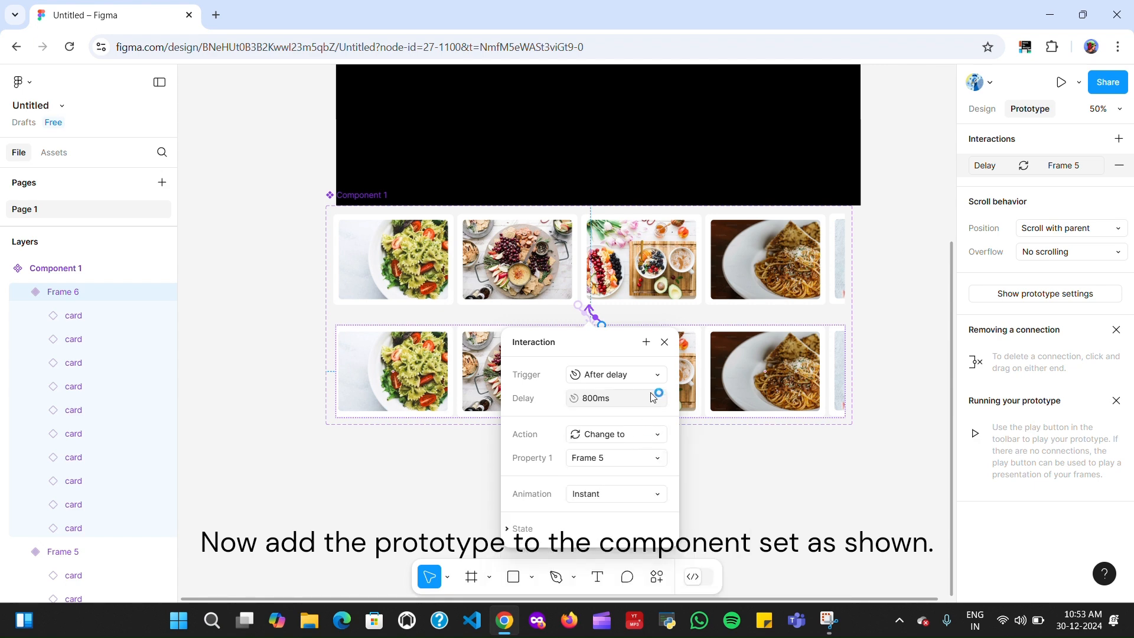
left_click(666, 348)
left_click(701, 505)
Step: Move the Component 1 set down so it sits clear below the black Frame 4
scroll(701, 494, "up", 4)
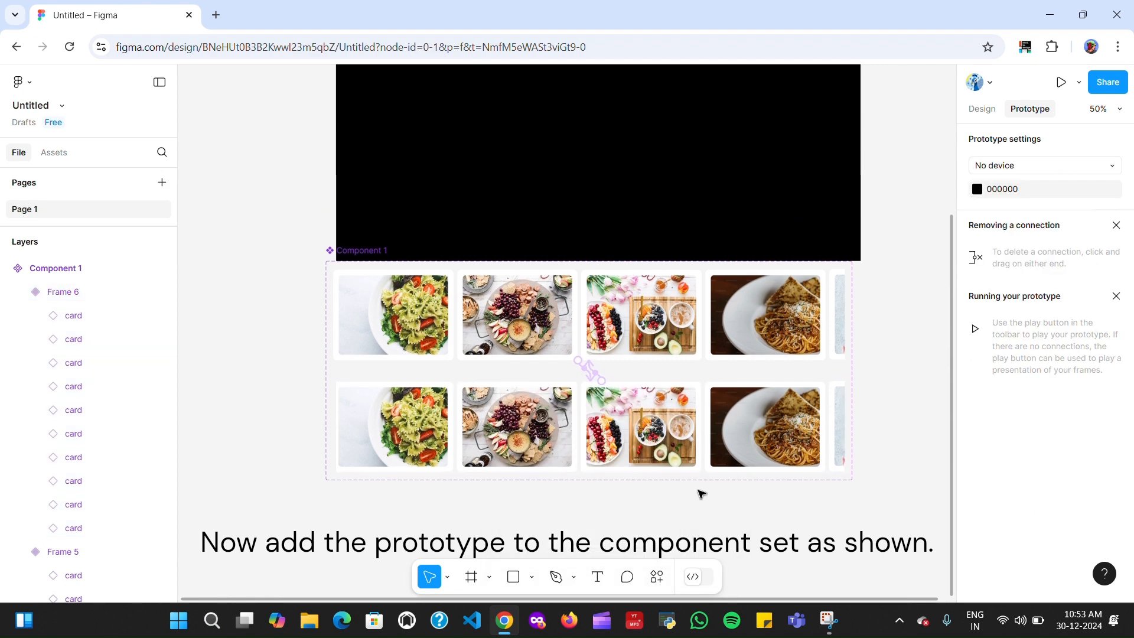
scroll(701, 494, "up", 3)
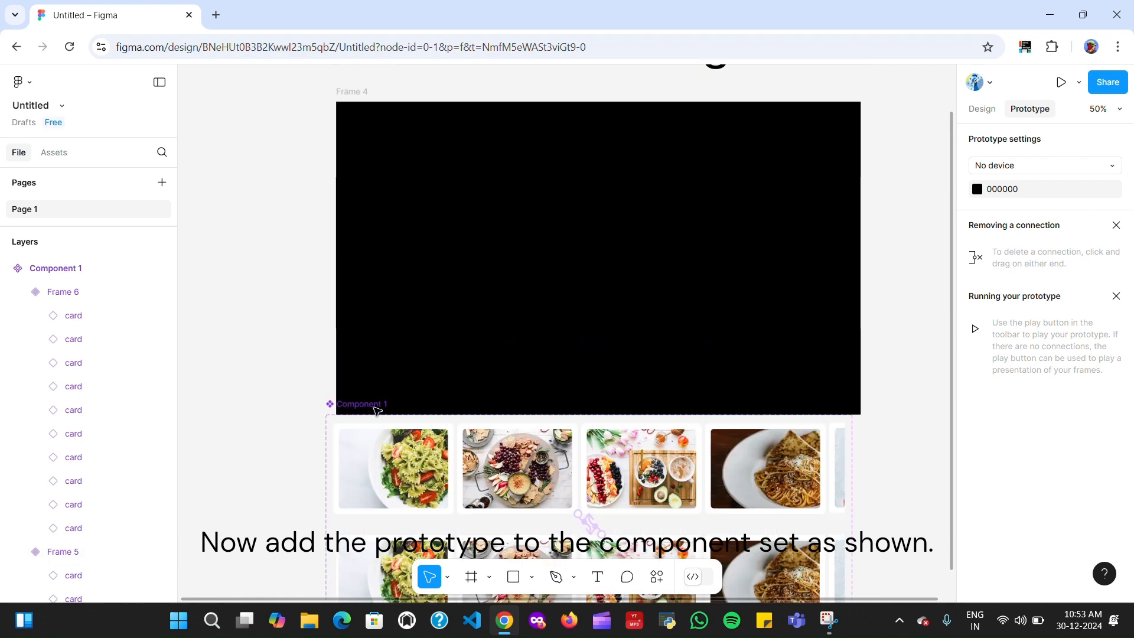
left_click(371, 406)
left_click_drag(373, 408, 381, 454)
left_click(304, 362)
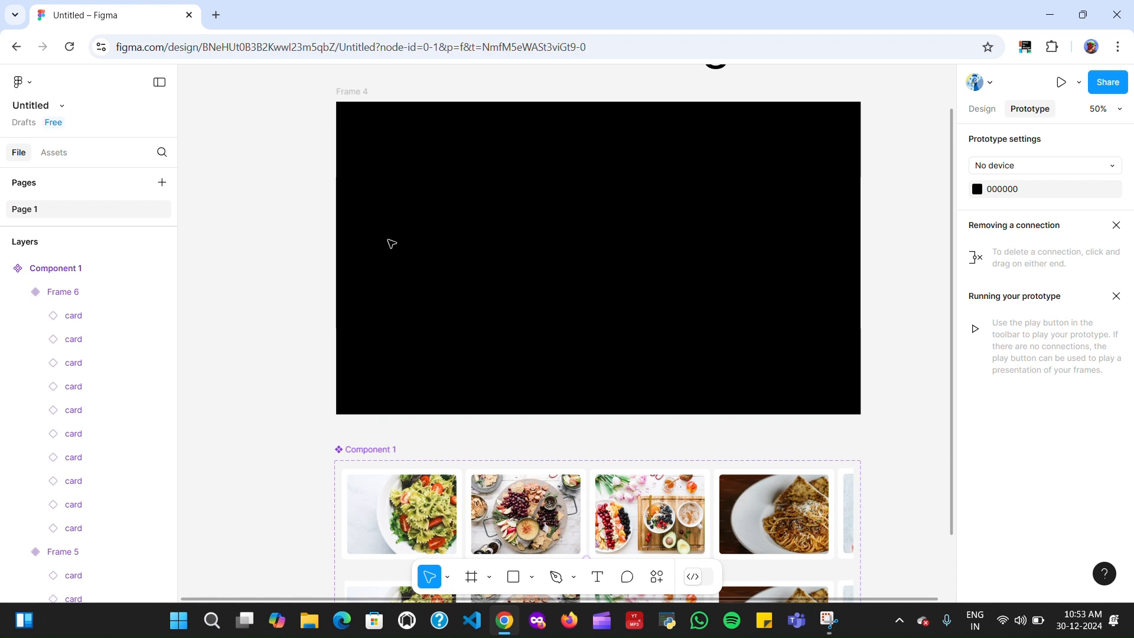
Step: Place an instance of Component 1 from the file's assets inside the black Frame 4
scroll(390, 242, "up", 8)
scroll(395, 244, "down", 4)
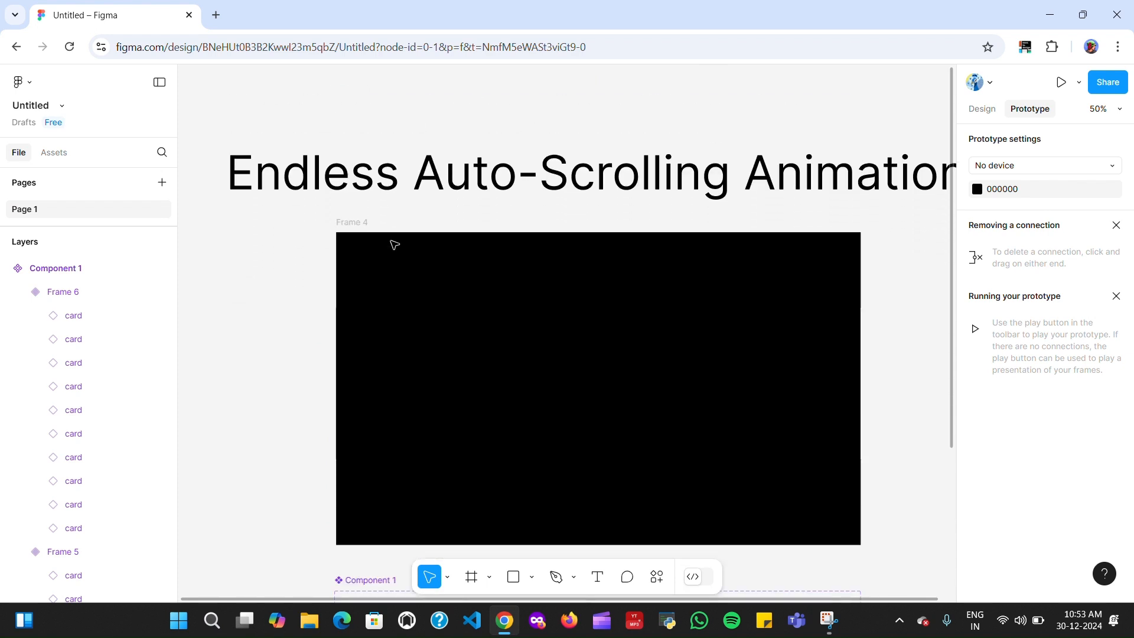
scroll(653, 292, "right", 3)
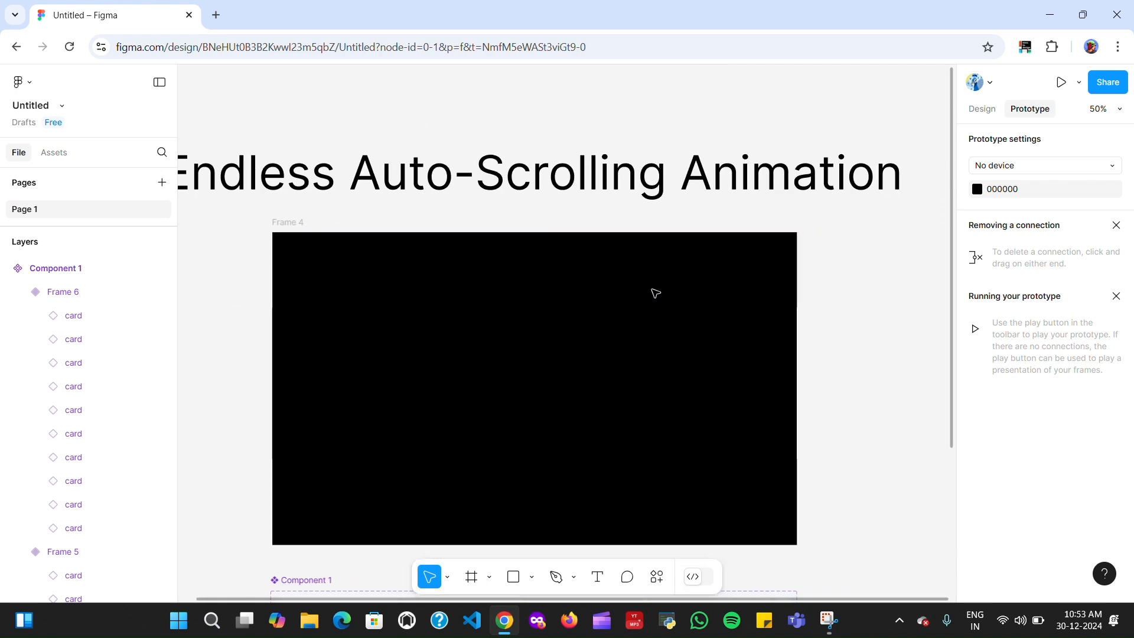
scroll(653, 292, "left", 1)
scroll(653, 292, "left", 1)
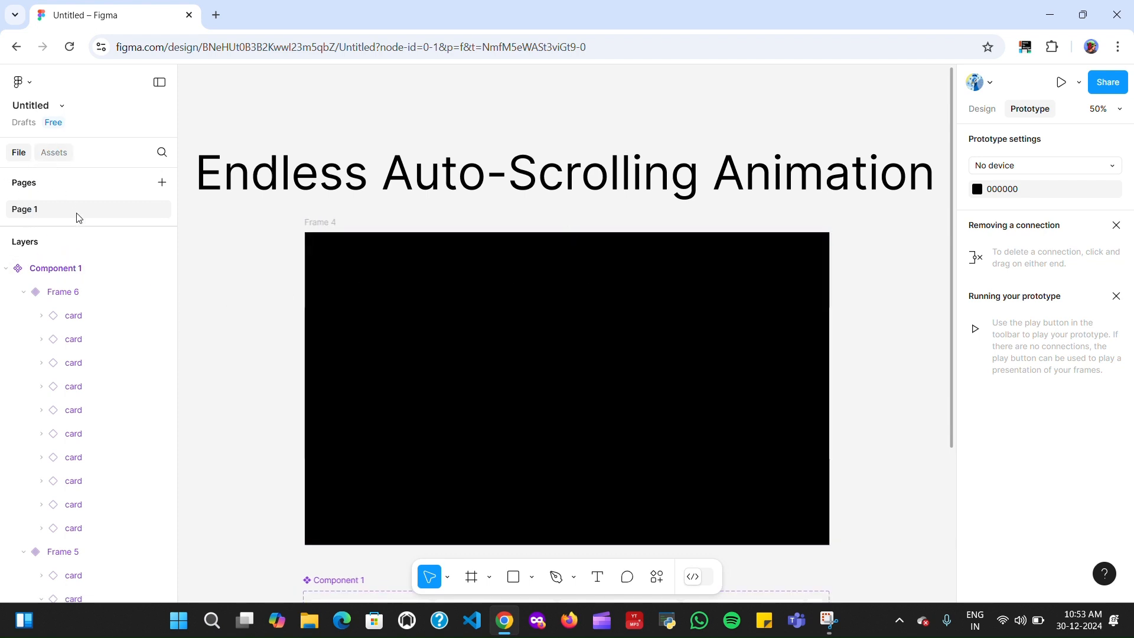
left_click(54, 152)
left_click_drag(130, 259, 545, 403)
scroll(540, 390, "down", 1)
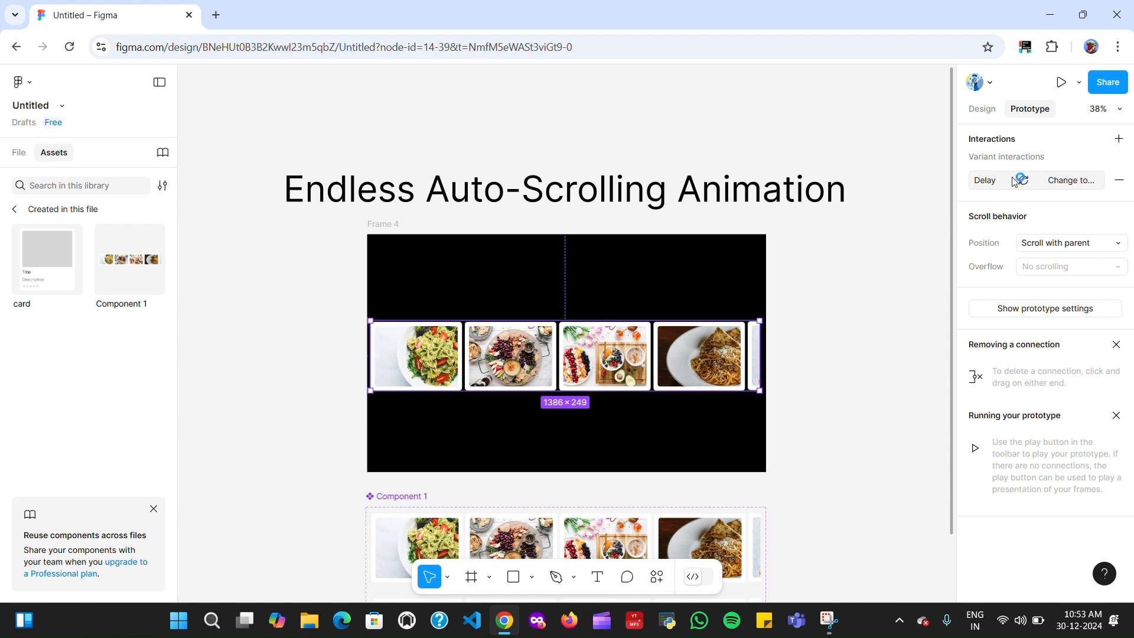
Step: Center the Component 1 instance horizontally and vertically within Frame 4
left_click(983, 110)
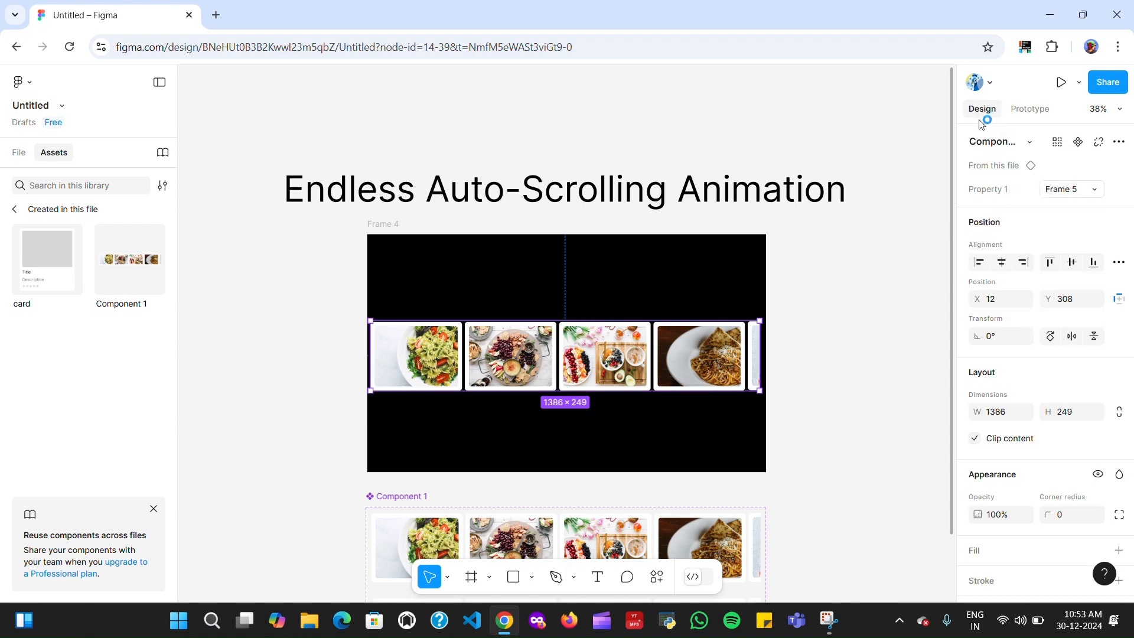
left_click(1003, 264)
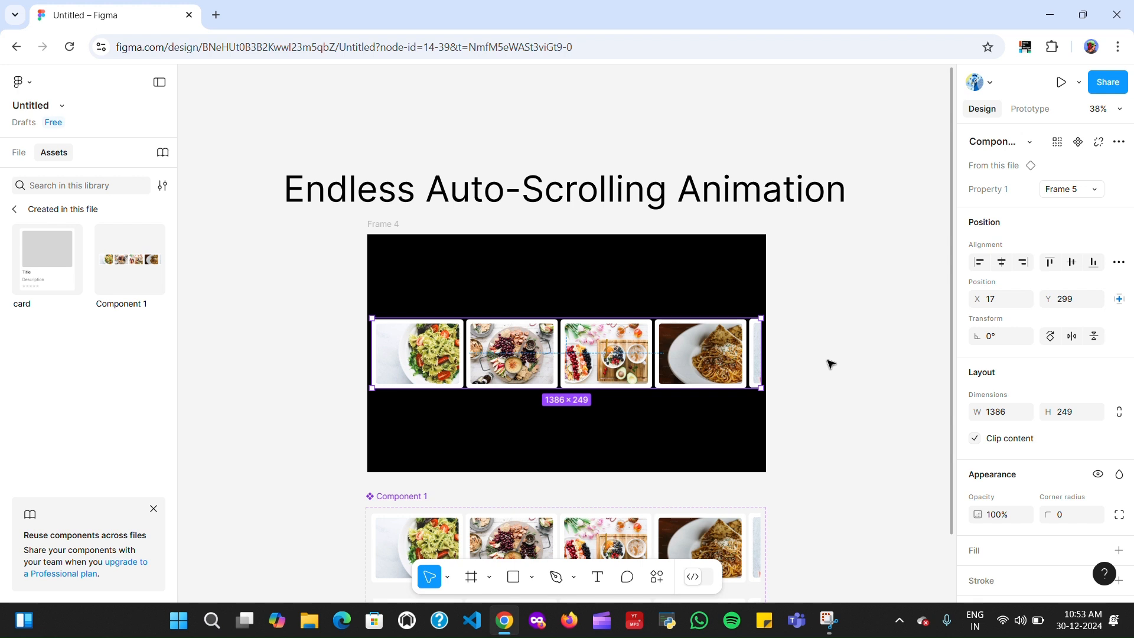
left_click(832, 364)
Step: Present the prototype starting from Frame 4
left_click(388, 230)
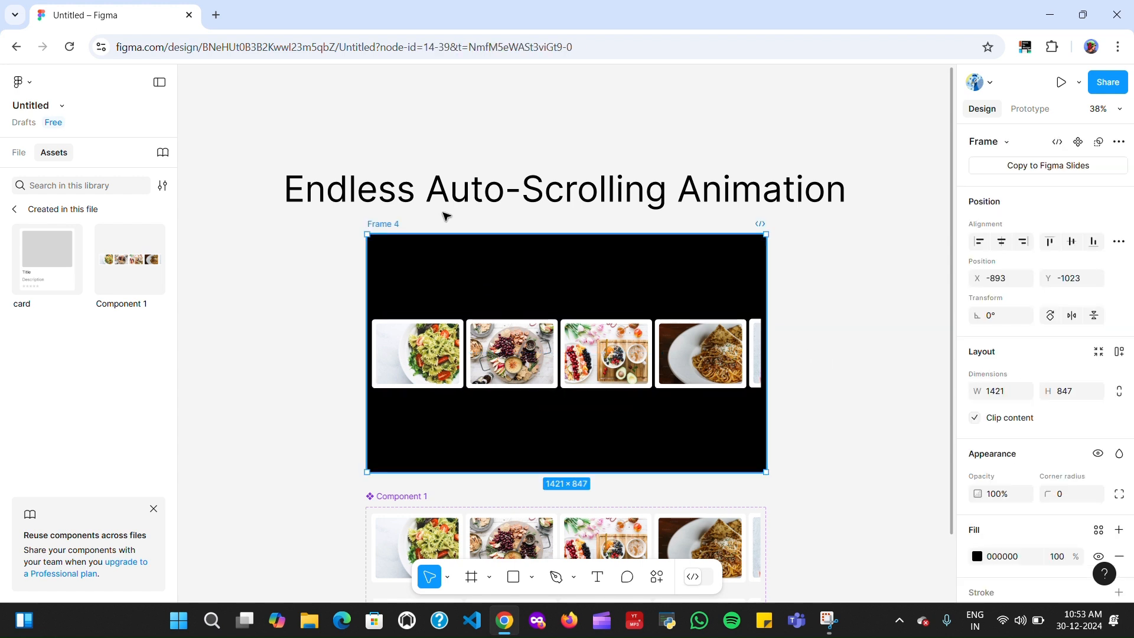
left_click(1061, 83)
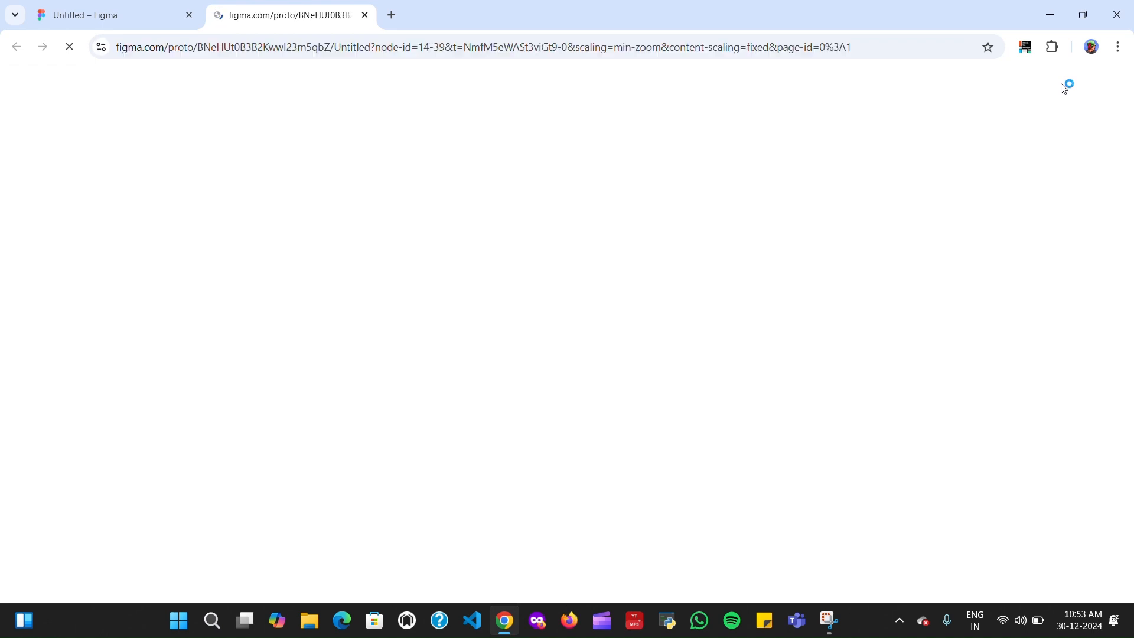